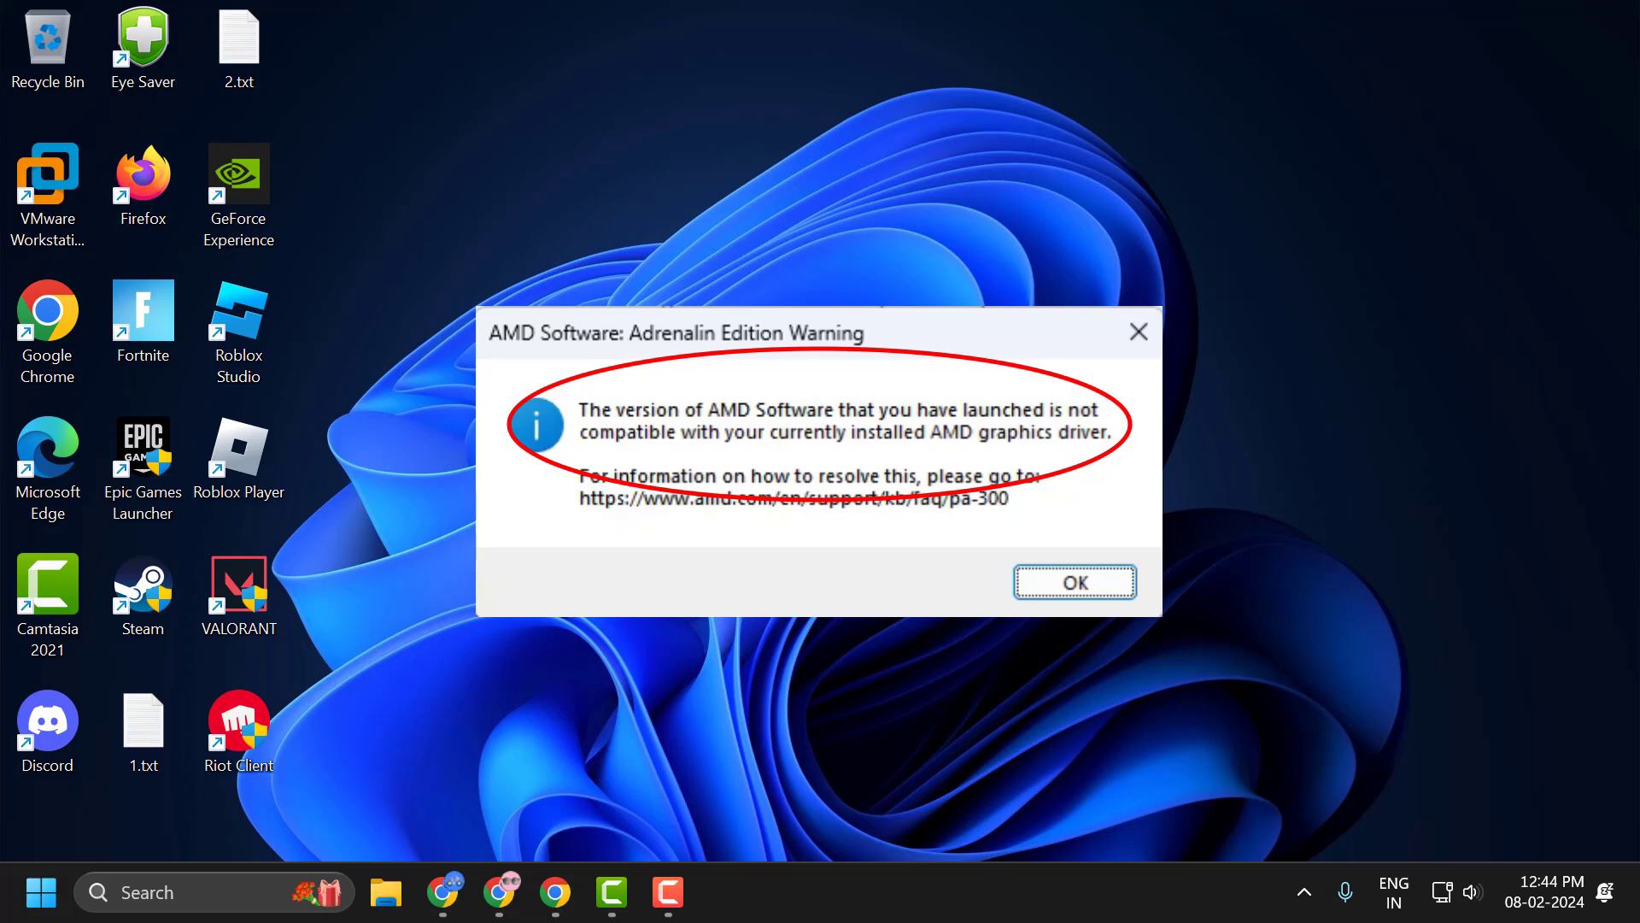
Step: Dismiss the AMD warning and check the GeForce GT 710's driver version (30.0.14.7464) in Device Manager
{"action": "key", "text": "Return"}
{"action": "right_click", "coordinate": [49, 868]}
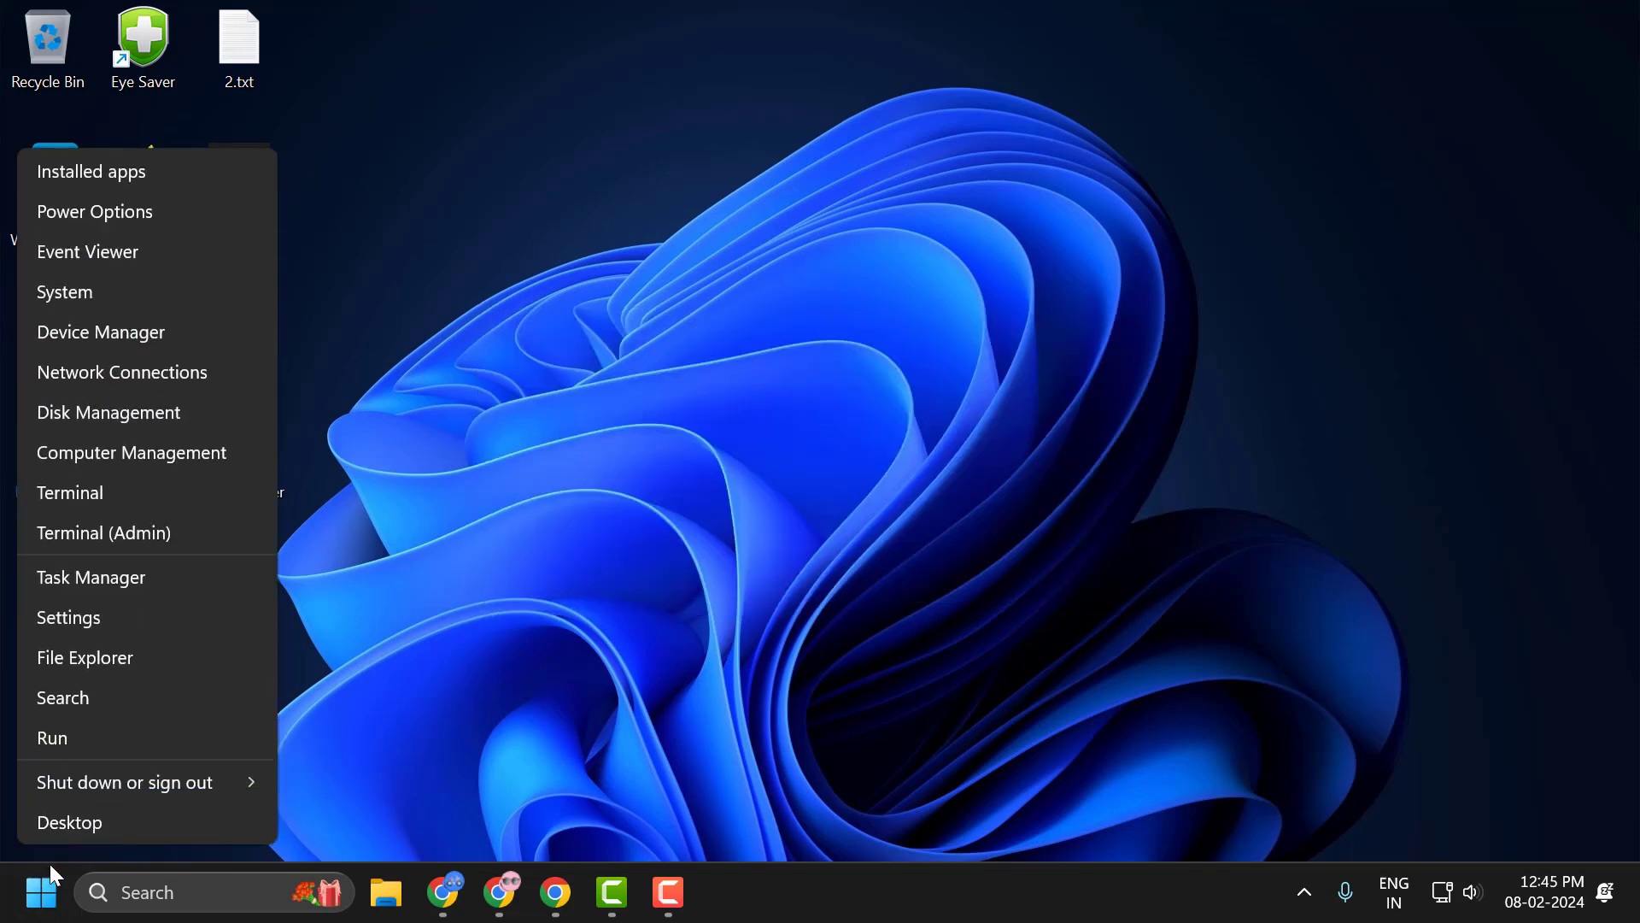
{"action": "left_click", "coordinate": [135, 339]}
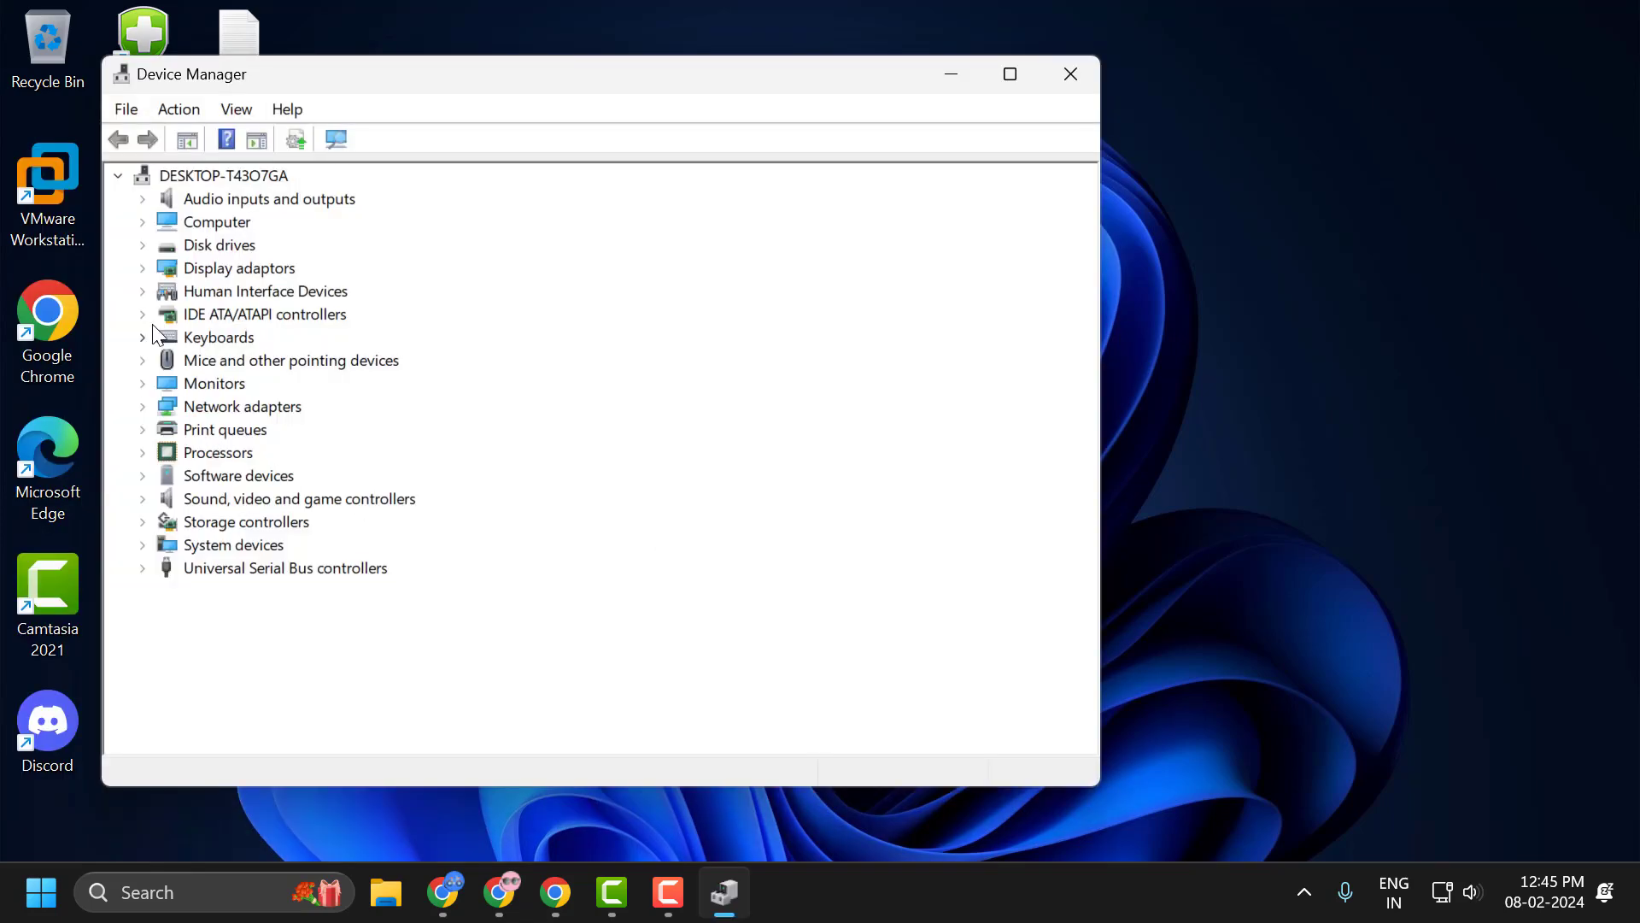
{"action": "left_click", "coordinate": [141, 270]}
{"action": "left_click", "coordinate": [257, 291]}
{"action": "right_click", "coordinate": [265, 294]}
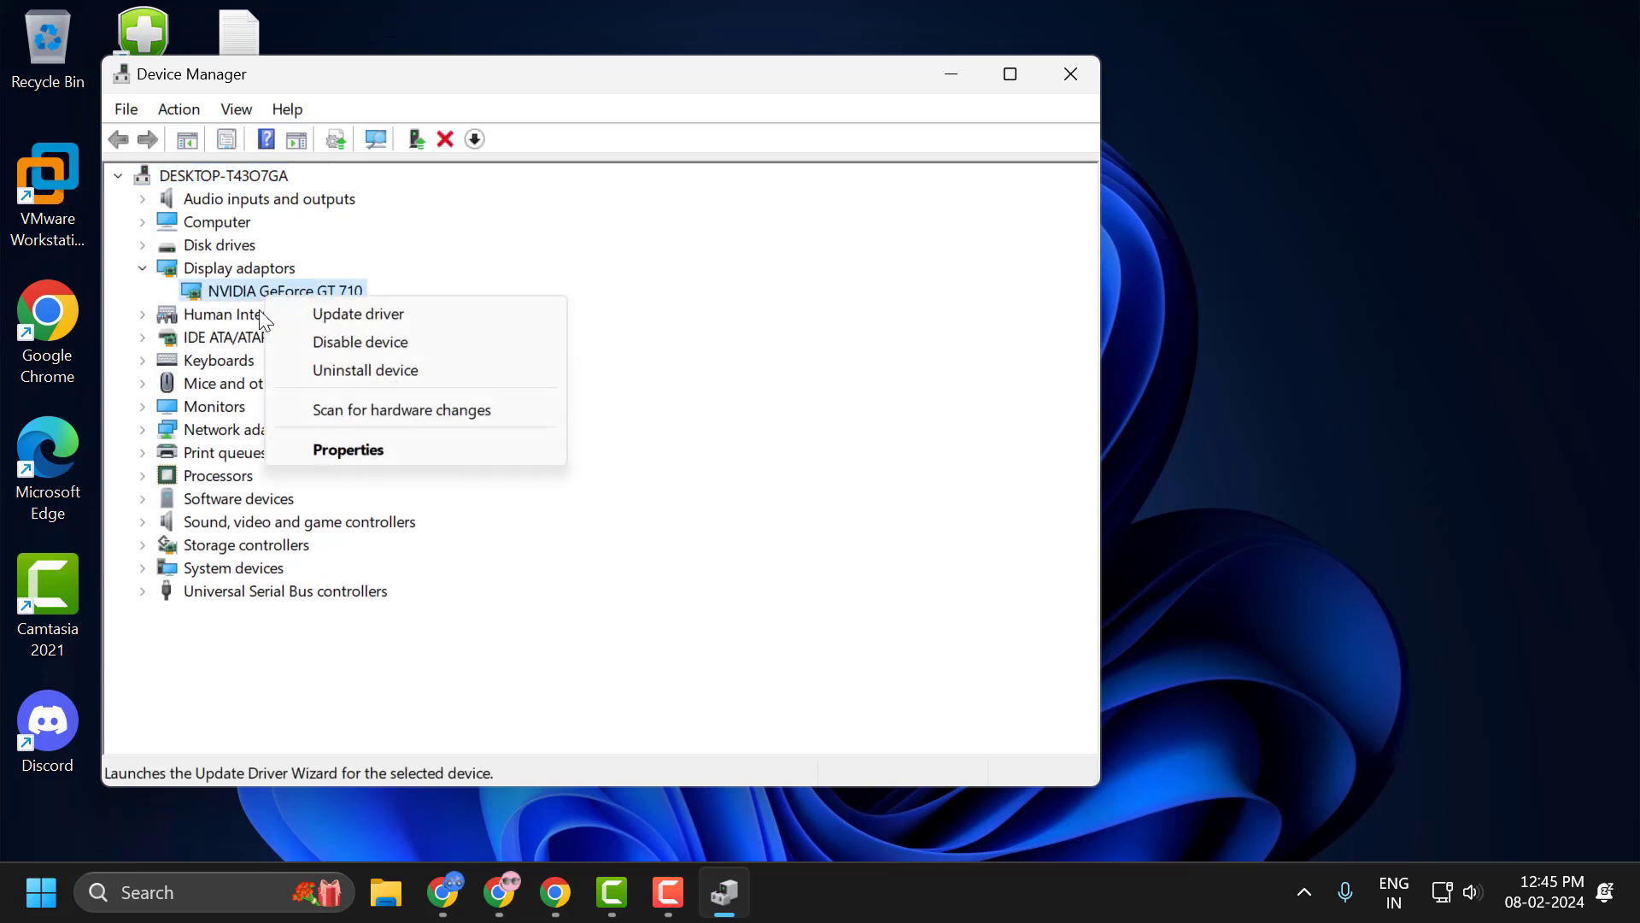
{"action": "left_click", "coordinate": [341, 450]}
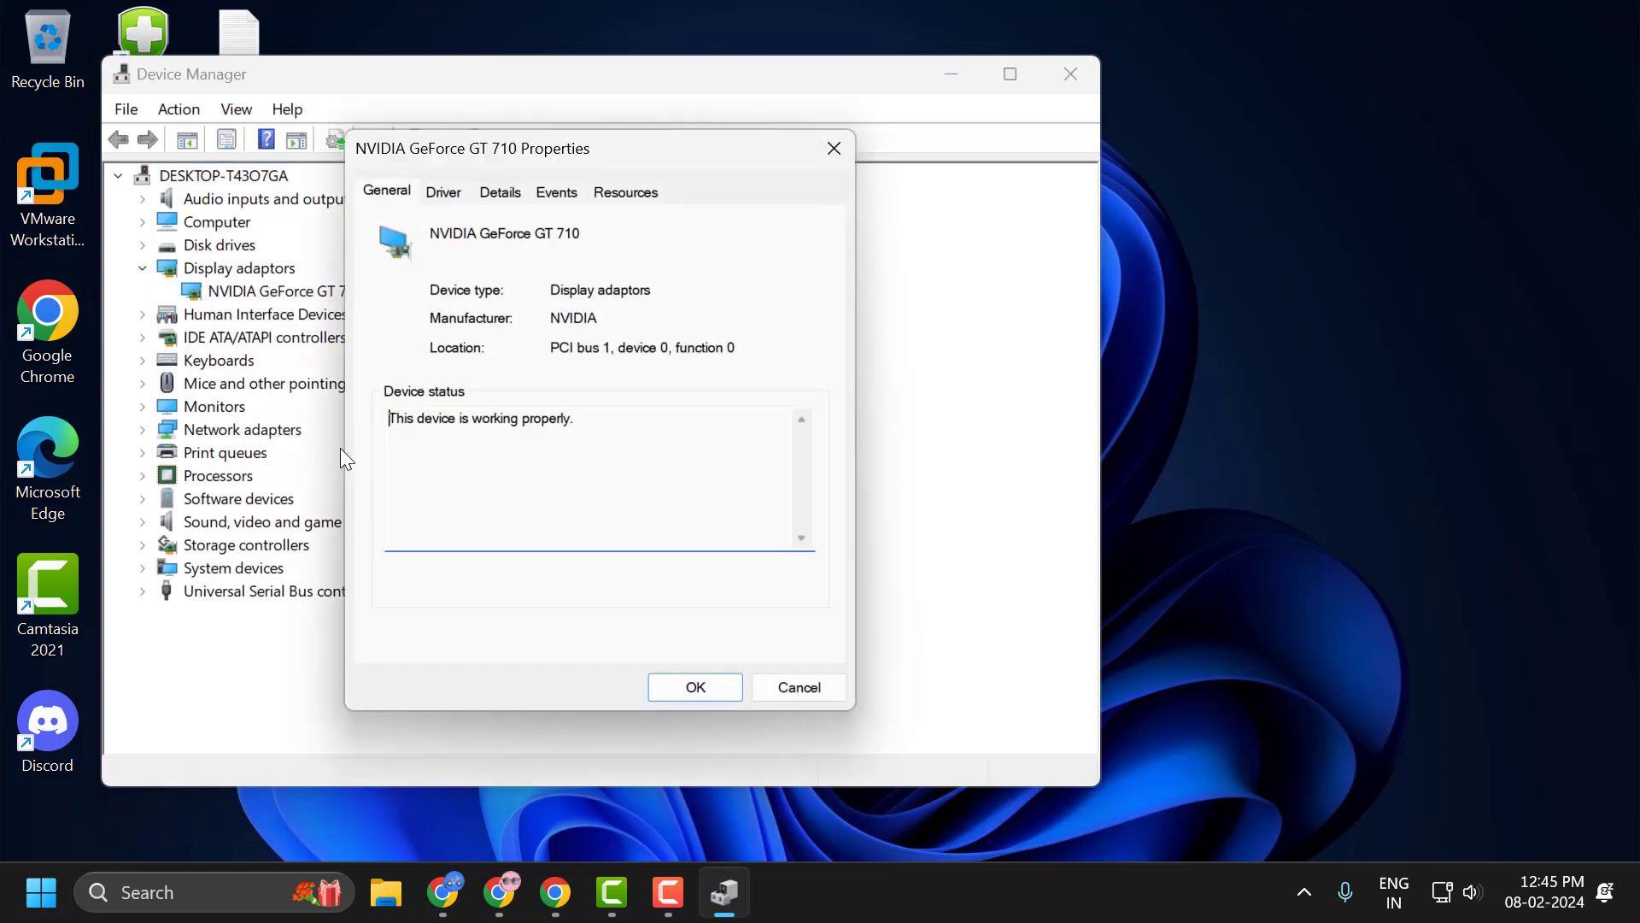
{"action": "left_click", "coordinate": [453, 199]}
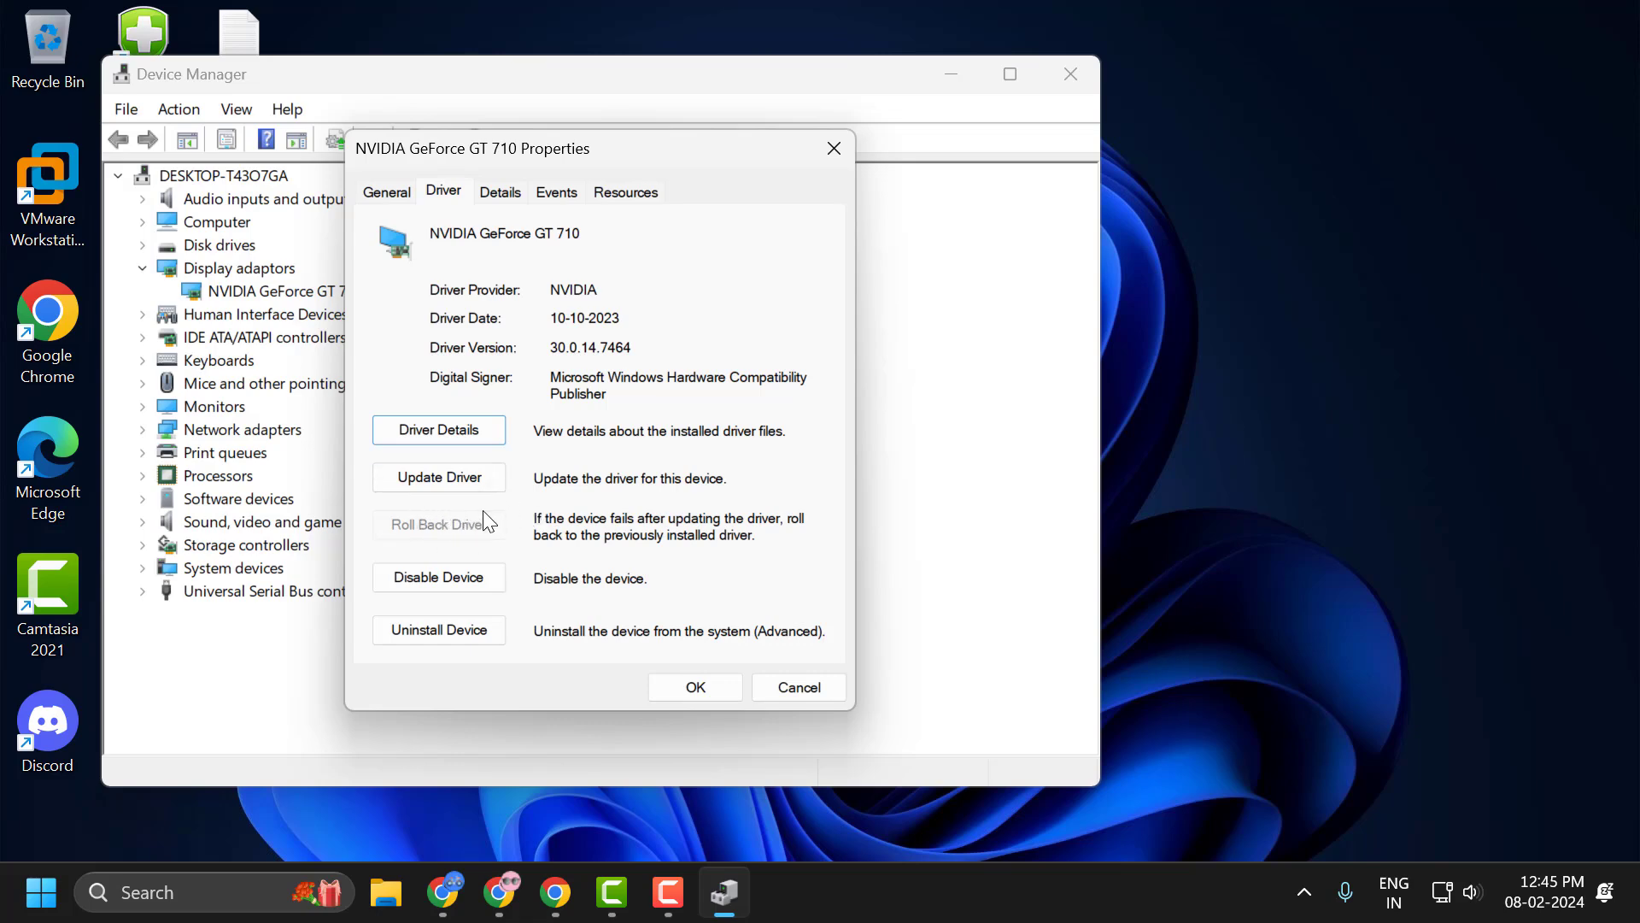
{"action": "left_click", "coordinate": [694, 689]}
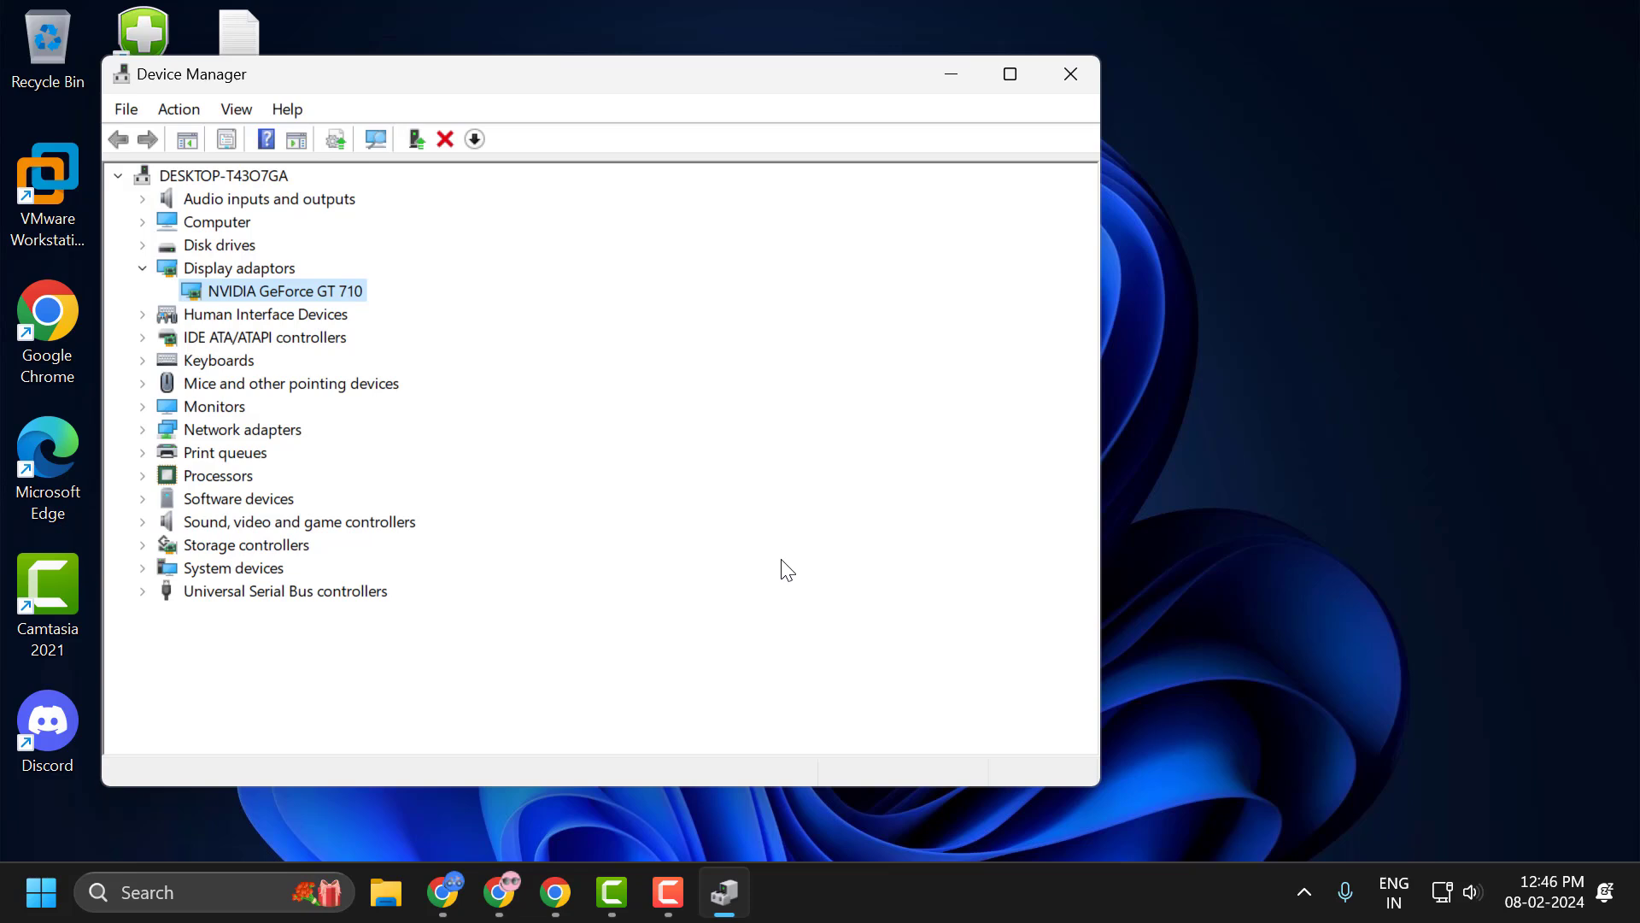
Step: Close Device Manager and run systempropertiesadvanced to reach the Hardware page of System Properties
{"action": "left_click", "coordinate": [1093, 93]}
{"action": "right_click", "coordinate": [41, 892]}
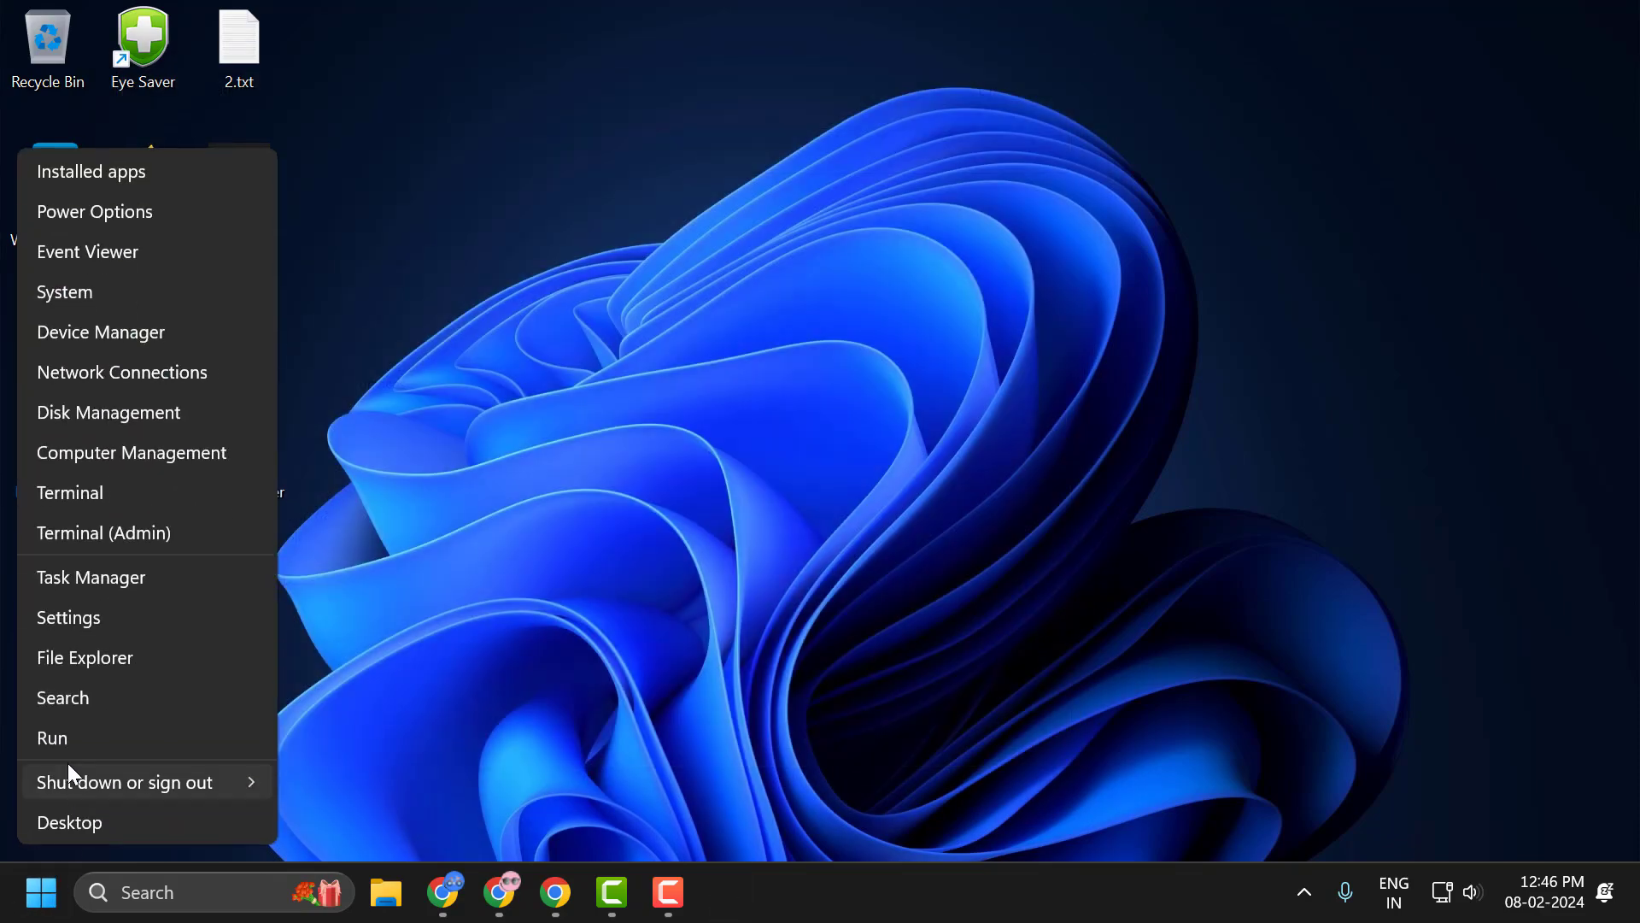
{"action": "left_click", "coordinate": [69, 764]}
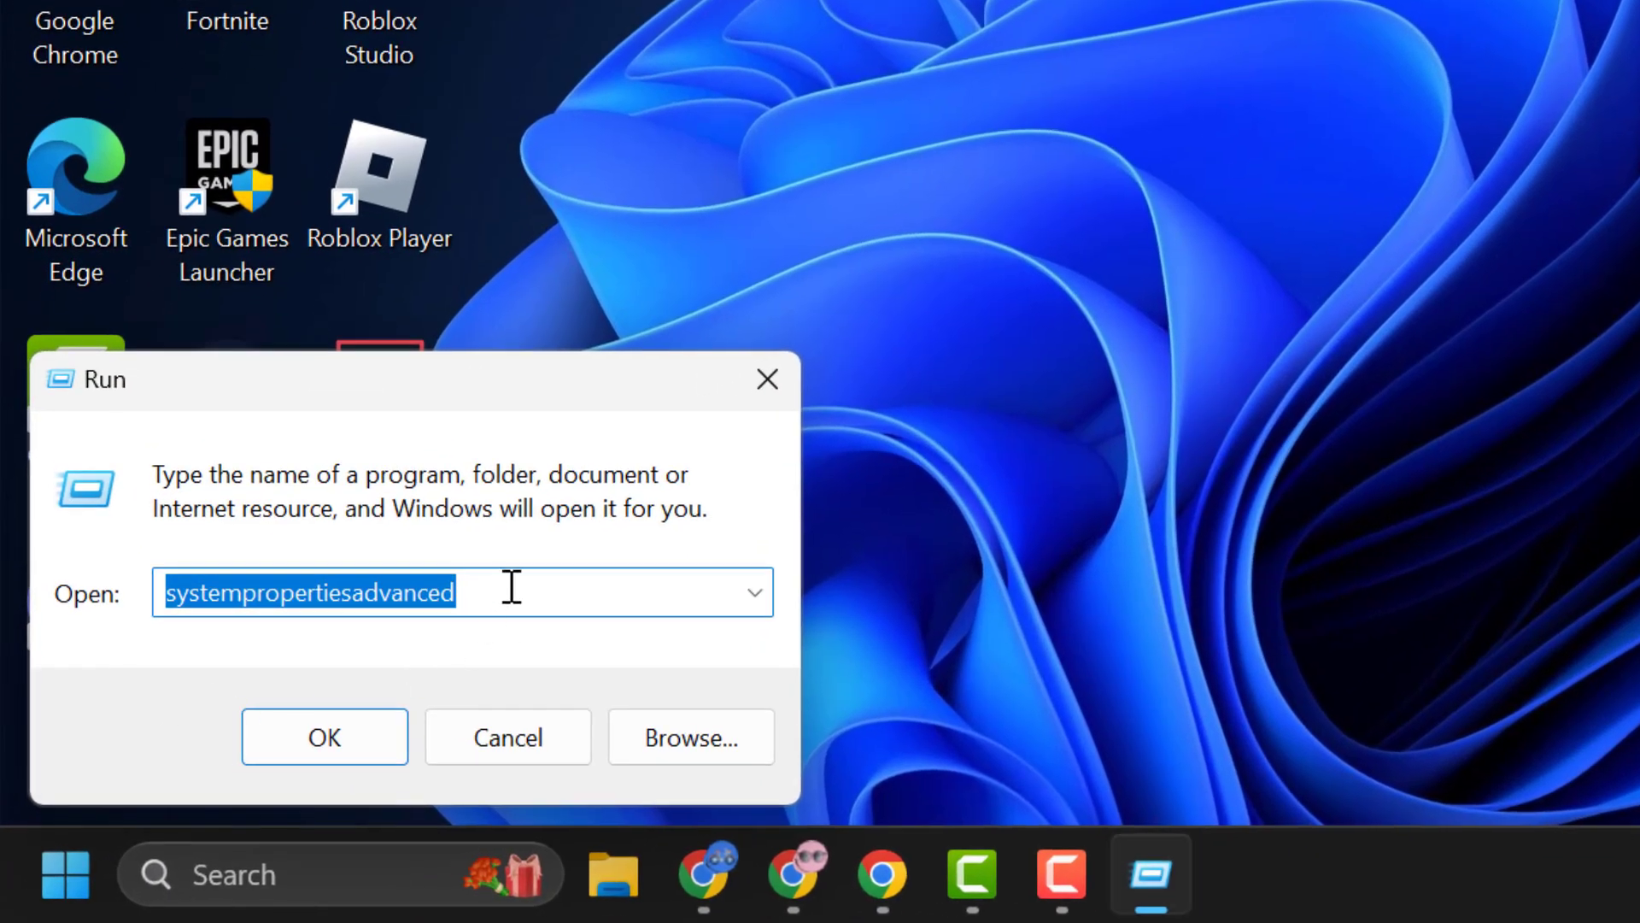
{"action": "left_click", "coordinate": [498, 593]}
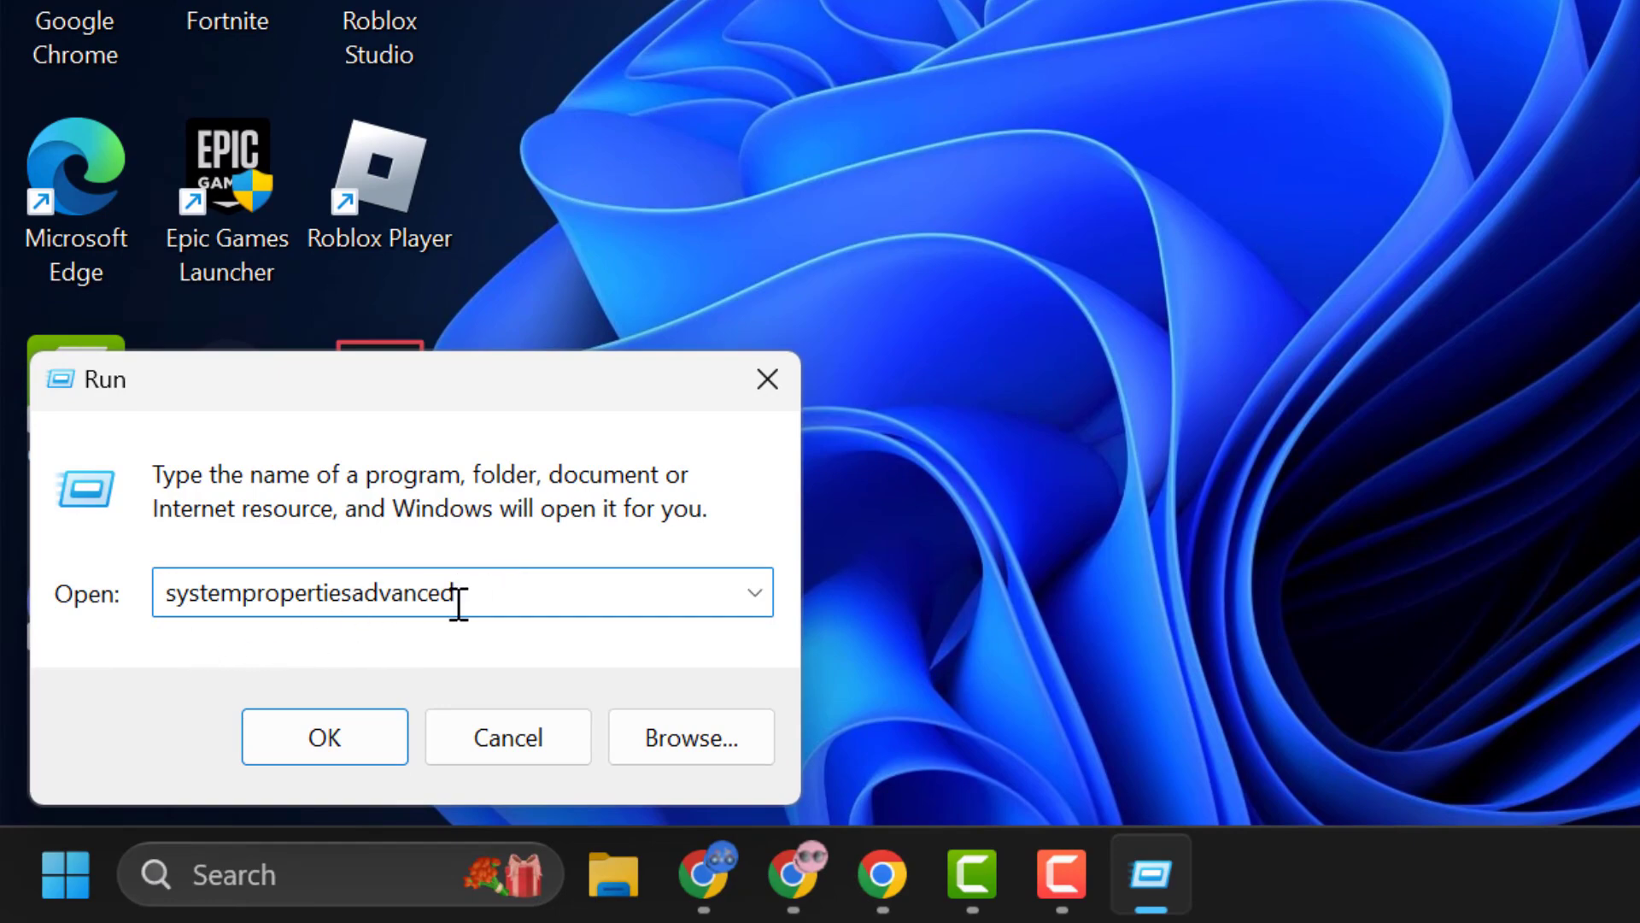
{"action": "left_click", "coordinate": [381, 750]}
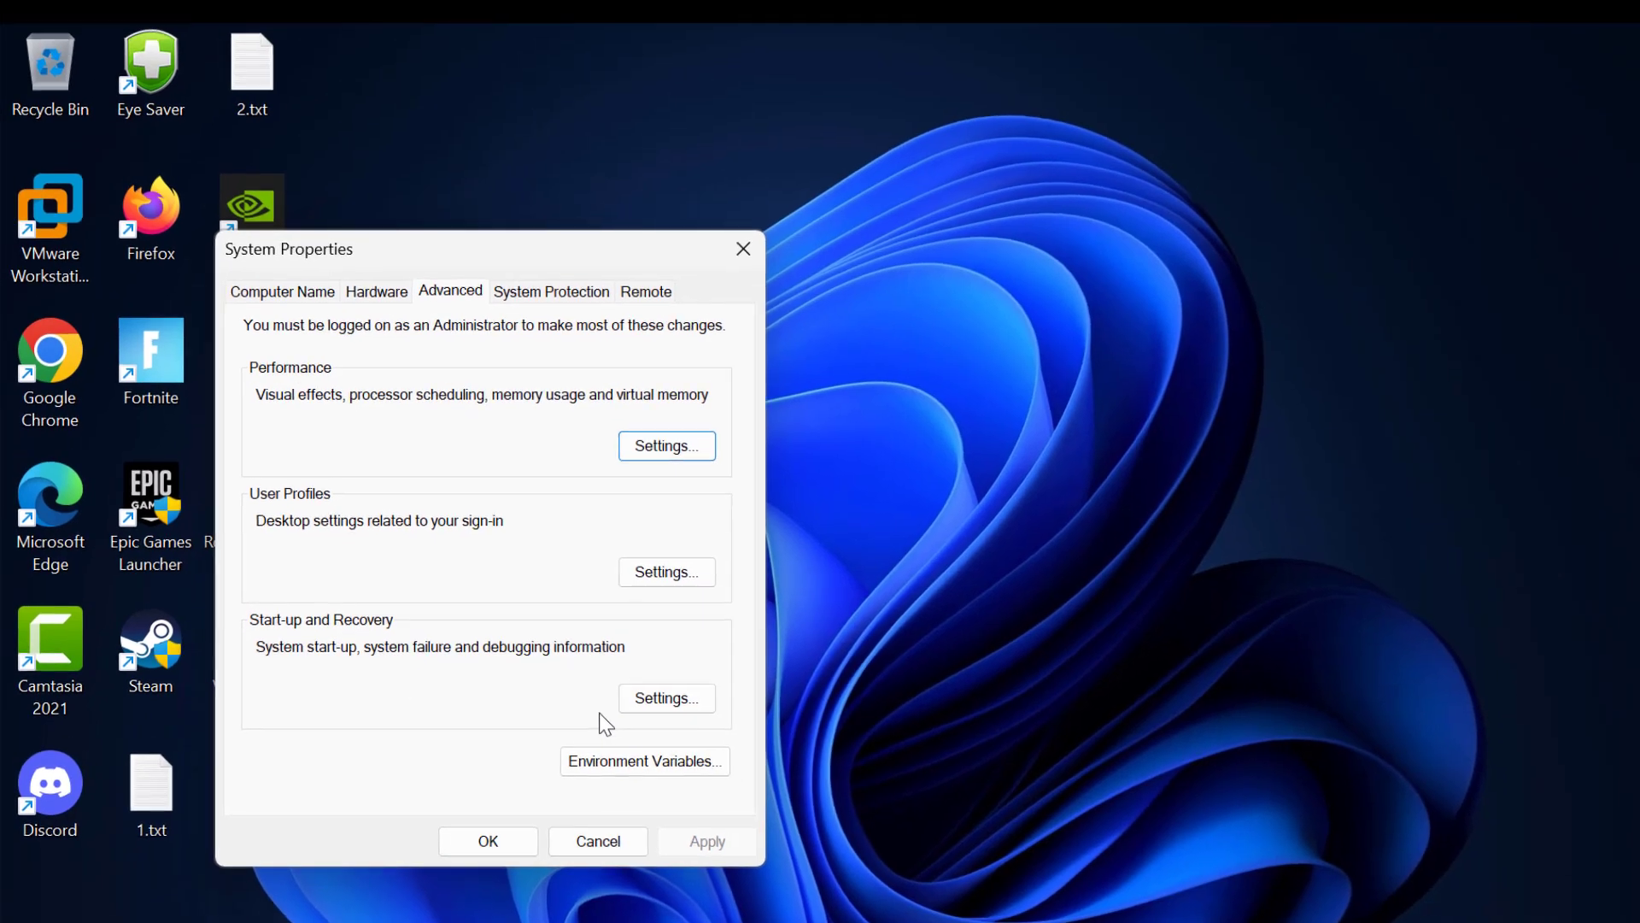
{"action": "left_click", "coordinate": [356, 301]}
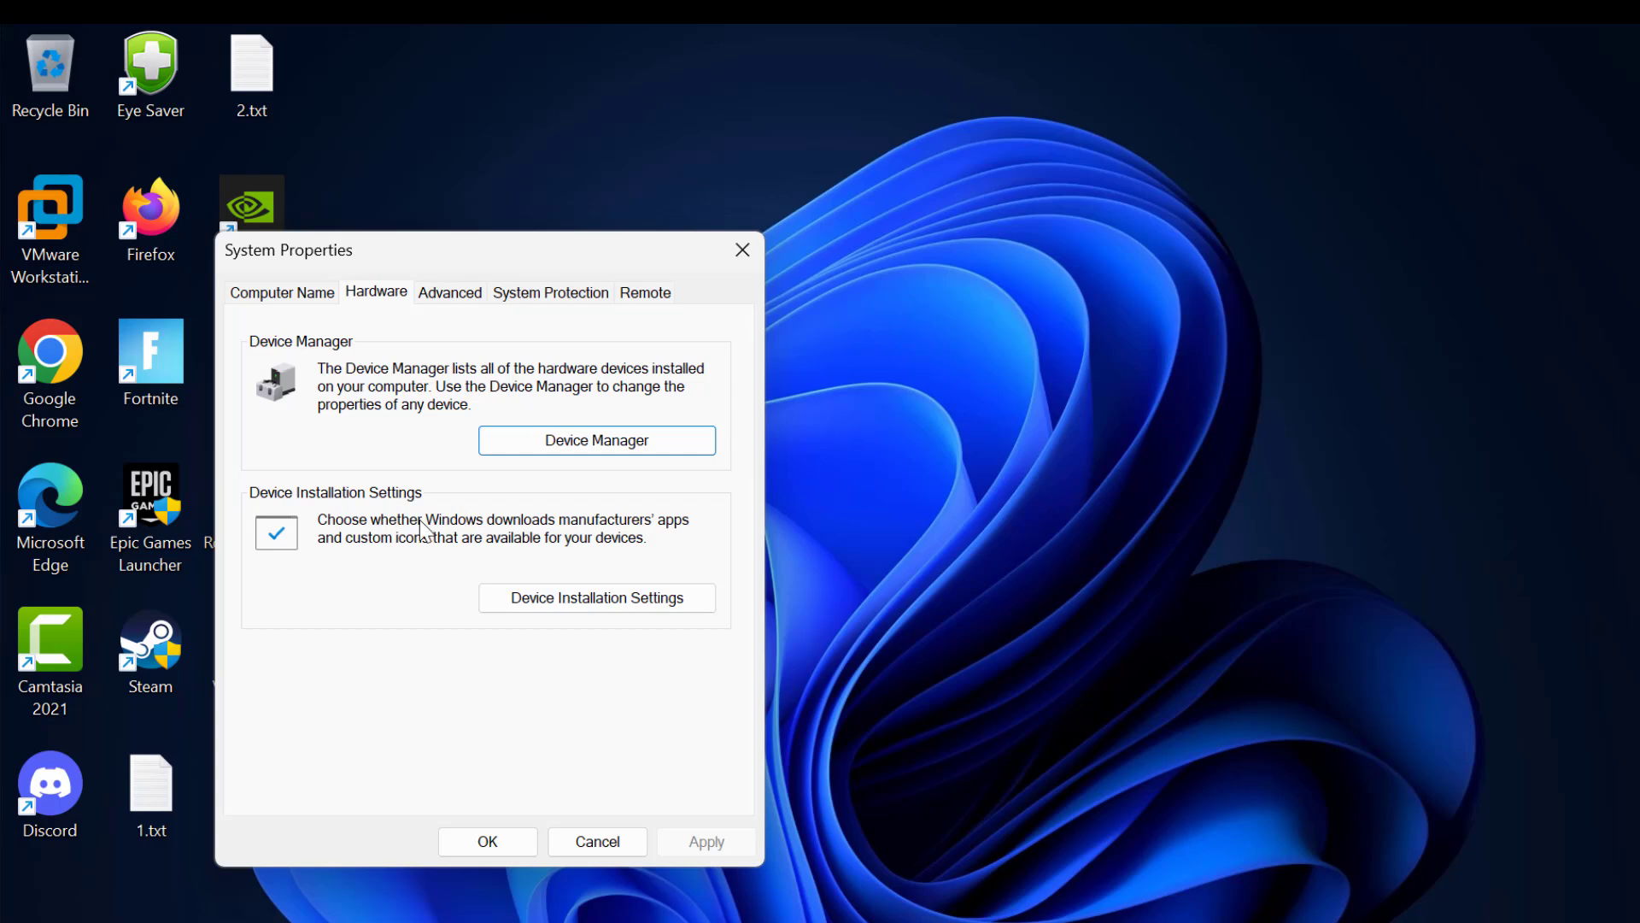
Step: Leave automatic download of manufacturers' apps and custom icons set to No in Device Installation Settings
{"action": "left_click", "coordinate": [584, 602]}
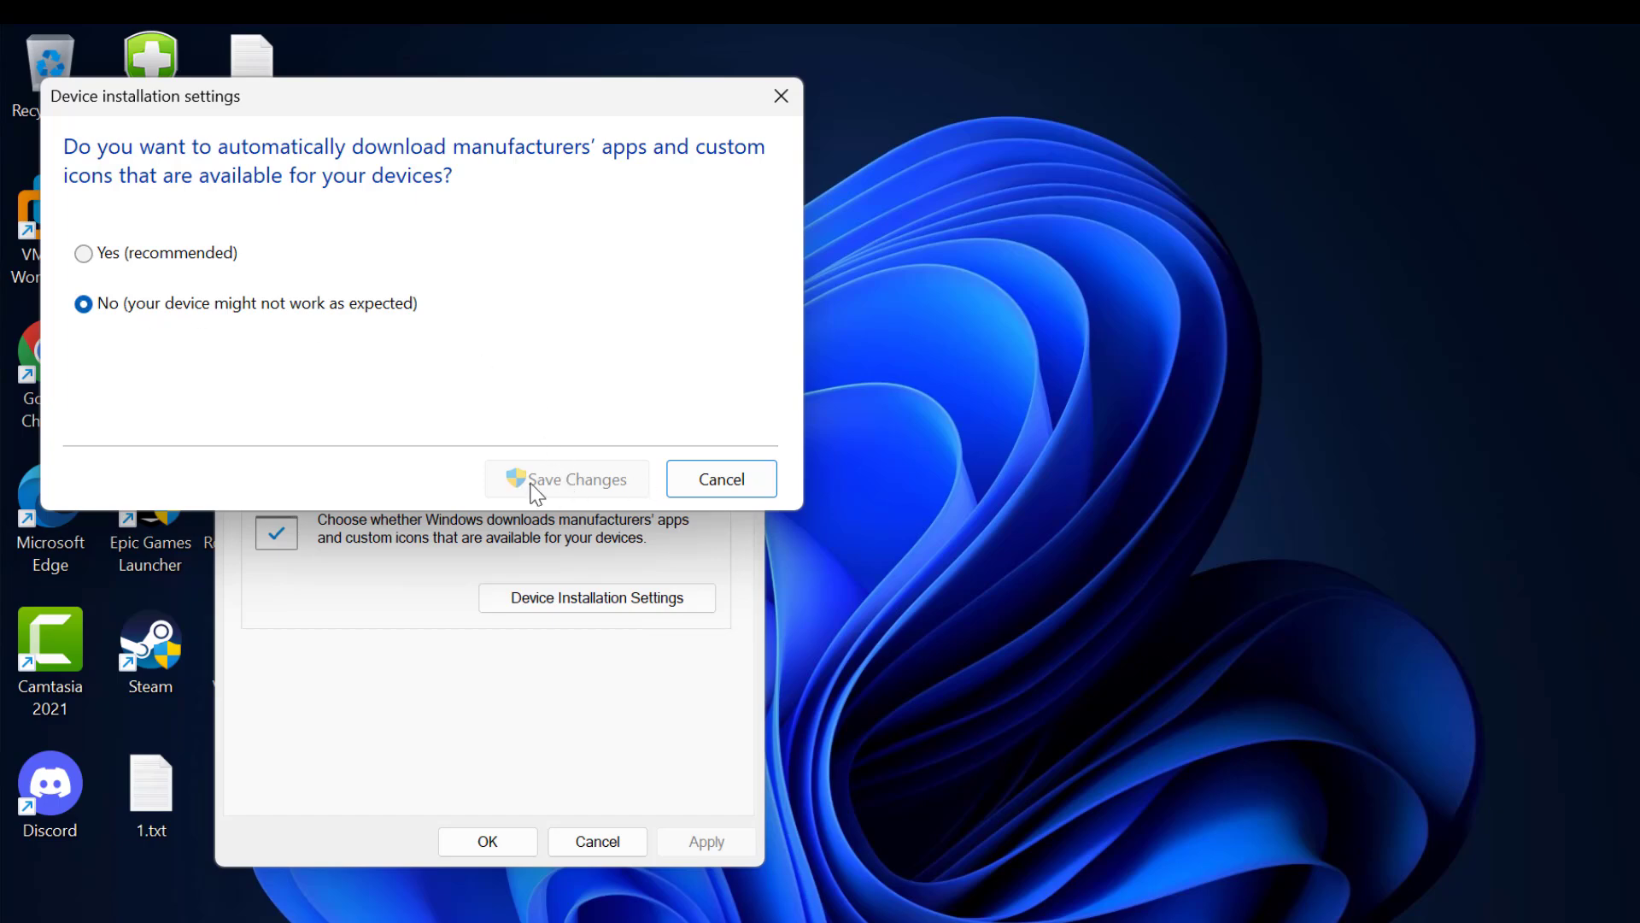
{"action": "left_click", "coordinate": [685, 489]}
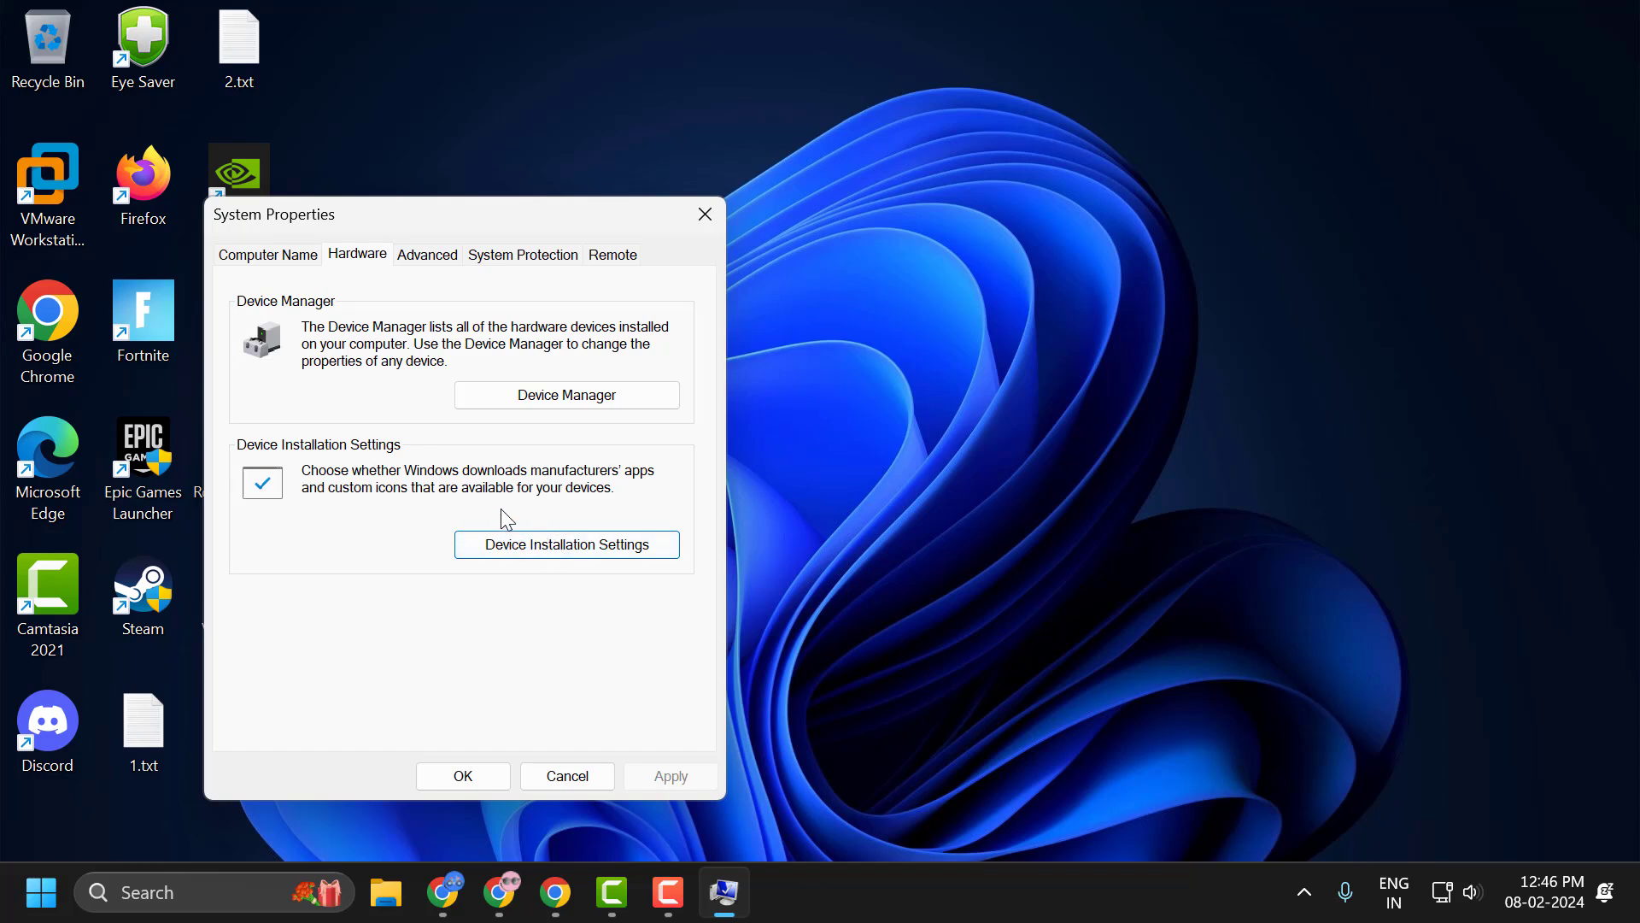
Step: Close System Properties and download [Guru3D.com]-DDU.zip (DDU 18.0.7.2) from guru3d's EU mirror
{"action": "left_click", "coordinate": [472, 778]}
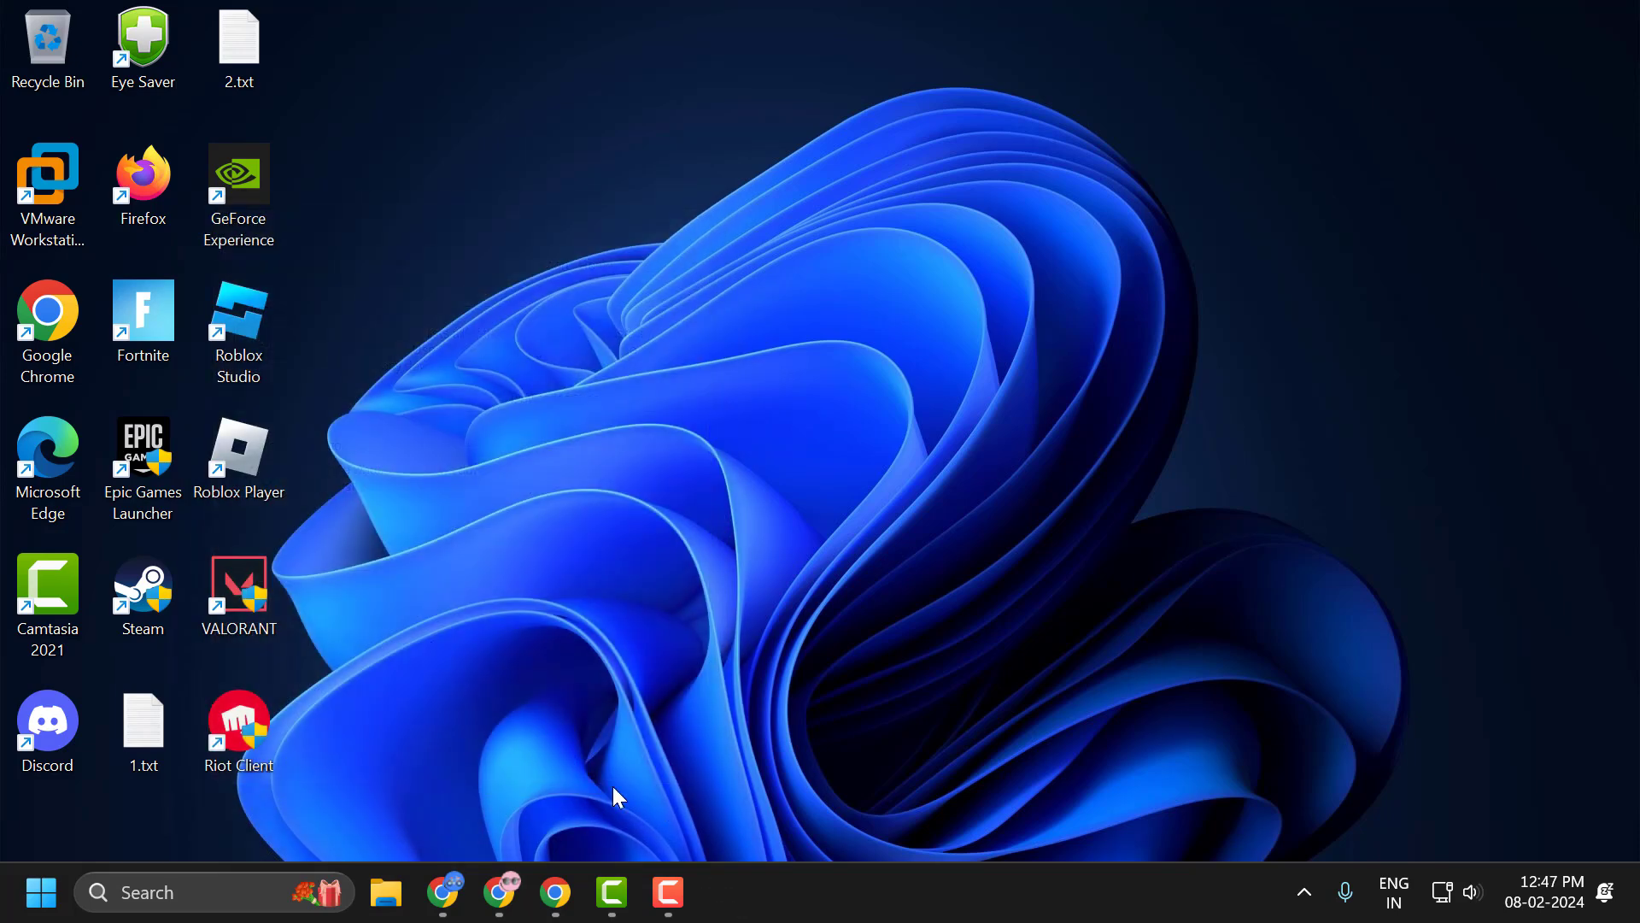
{"action": "left_click", "coordinate": [556, 893]}
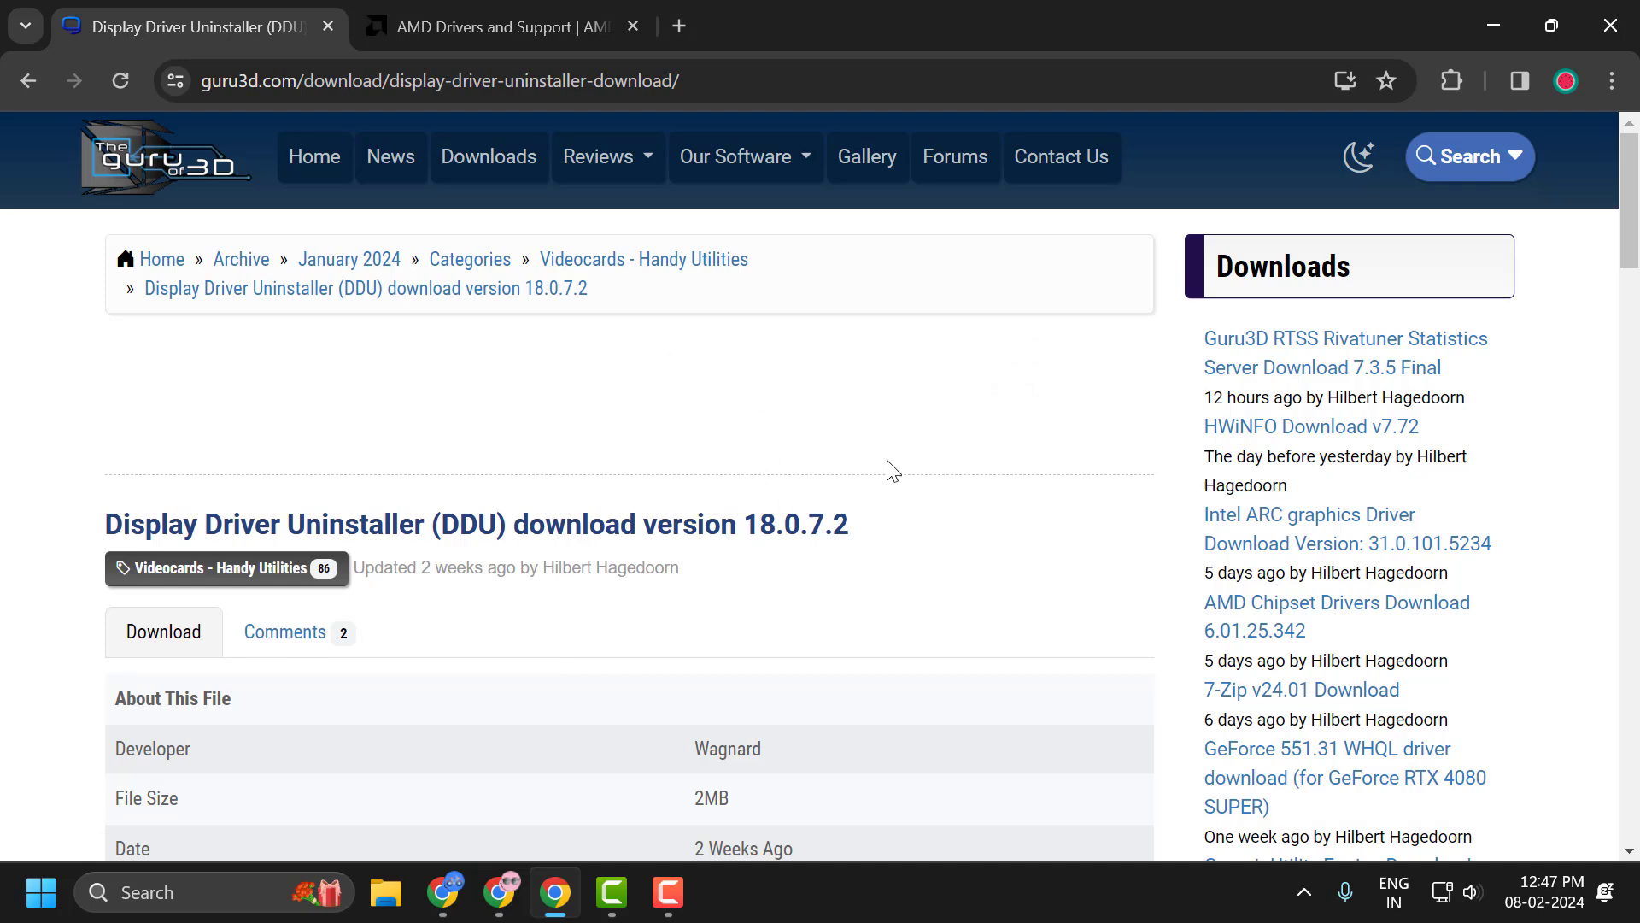
{"action": "scroll", "coordinate": [888, 470], "scroll_direction": "down", "scroll_amount": 4}
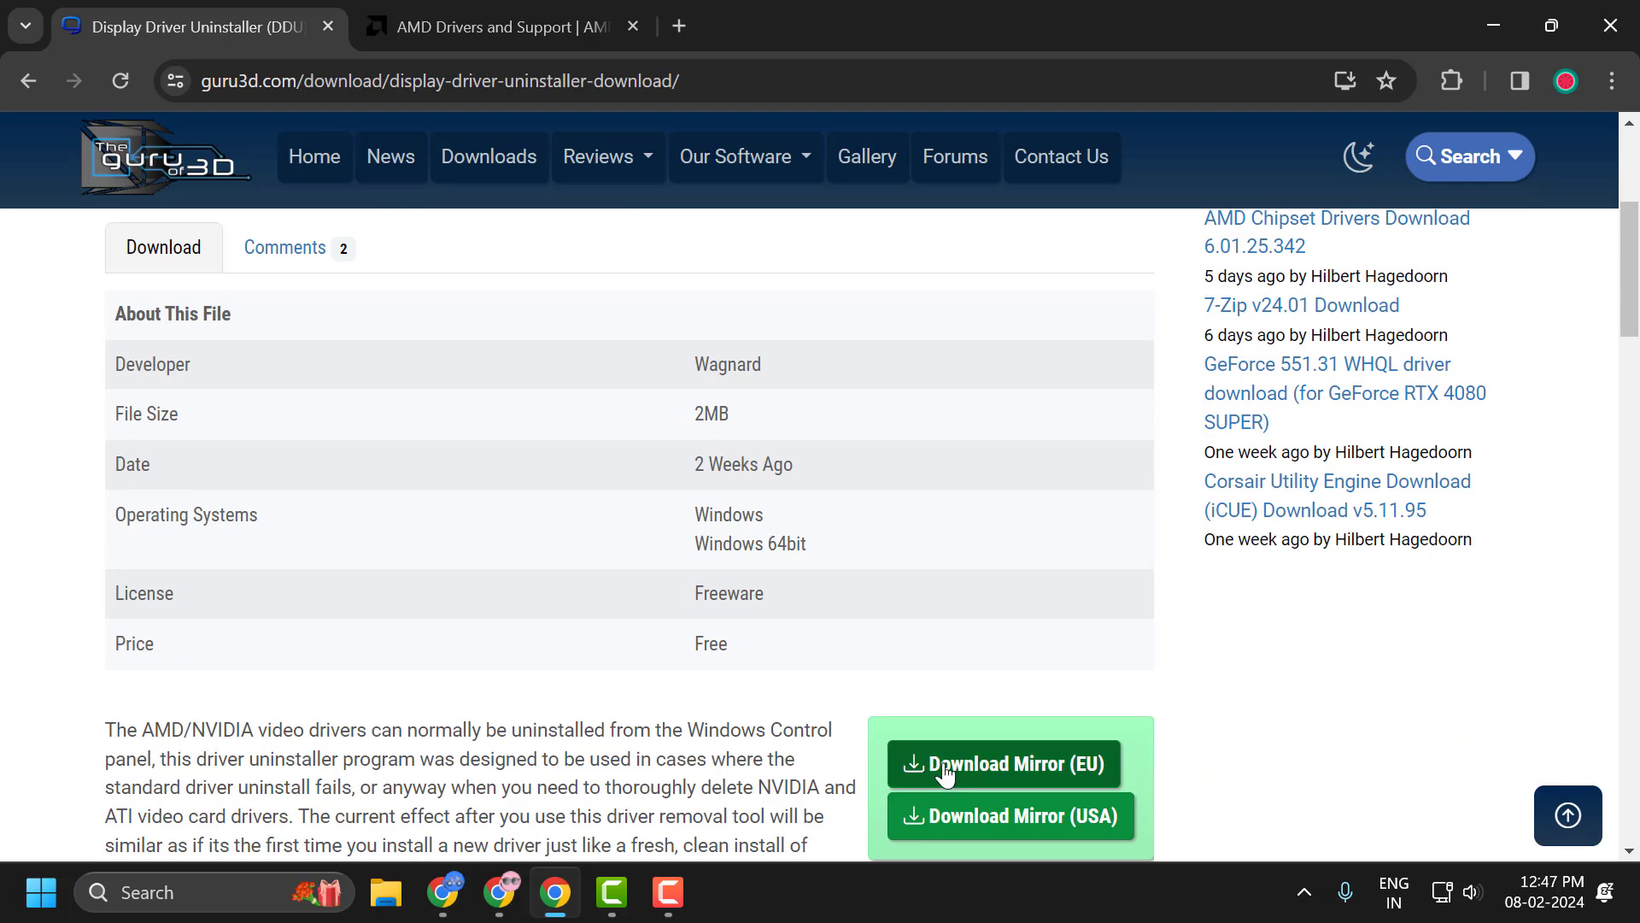
{"action": "left_click", "coordinate": [1054, 774]}
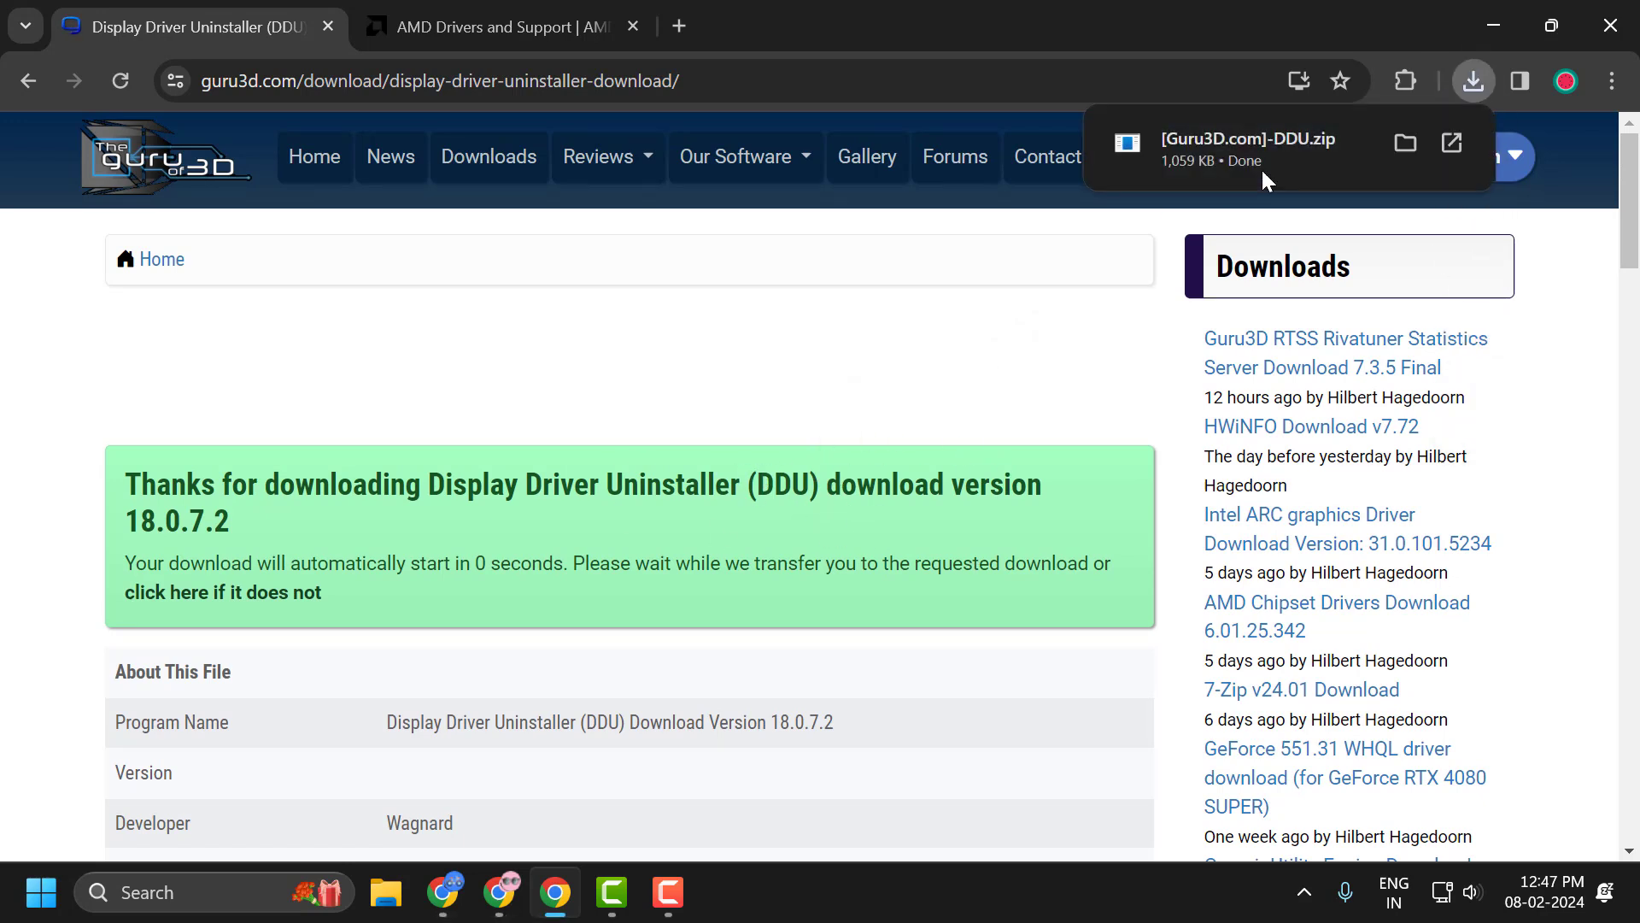
Step: Extract the downloaded [Guru3D.com]-DDU.zip into a [Guru3D.com]-DDU folder in Downloads
{"action": "left_click", "coordinate": [1407, 145]}
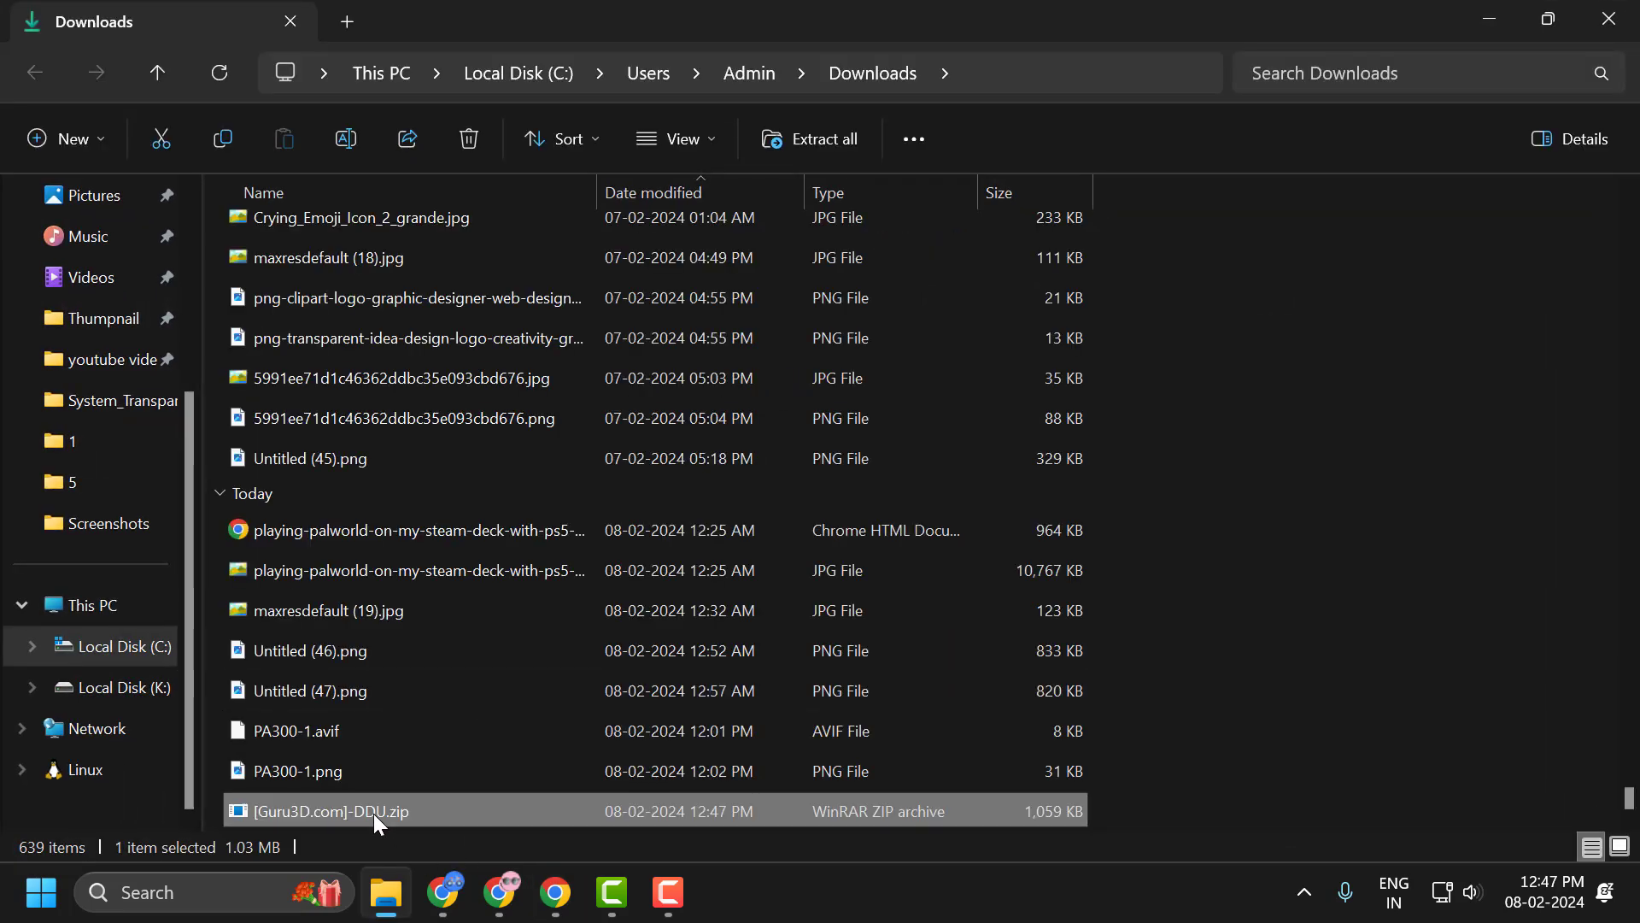
{"action": "right_click", "coordinate": [373, 813]}
{"action": "left_click", "coordinate": [498, 512]}
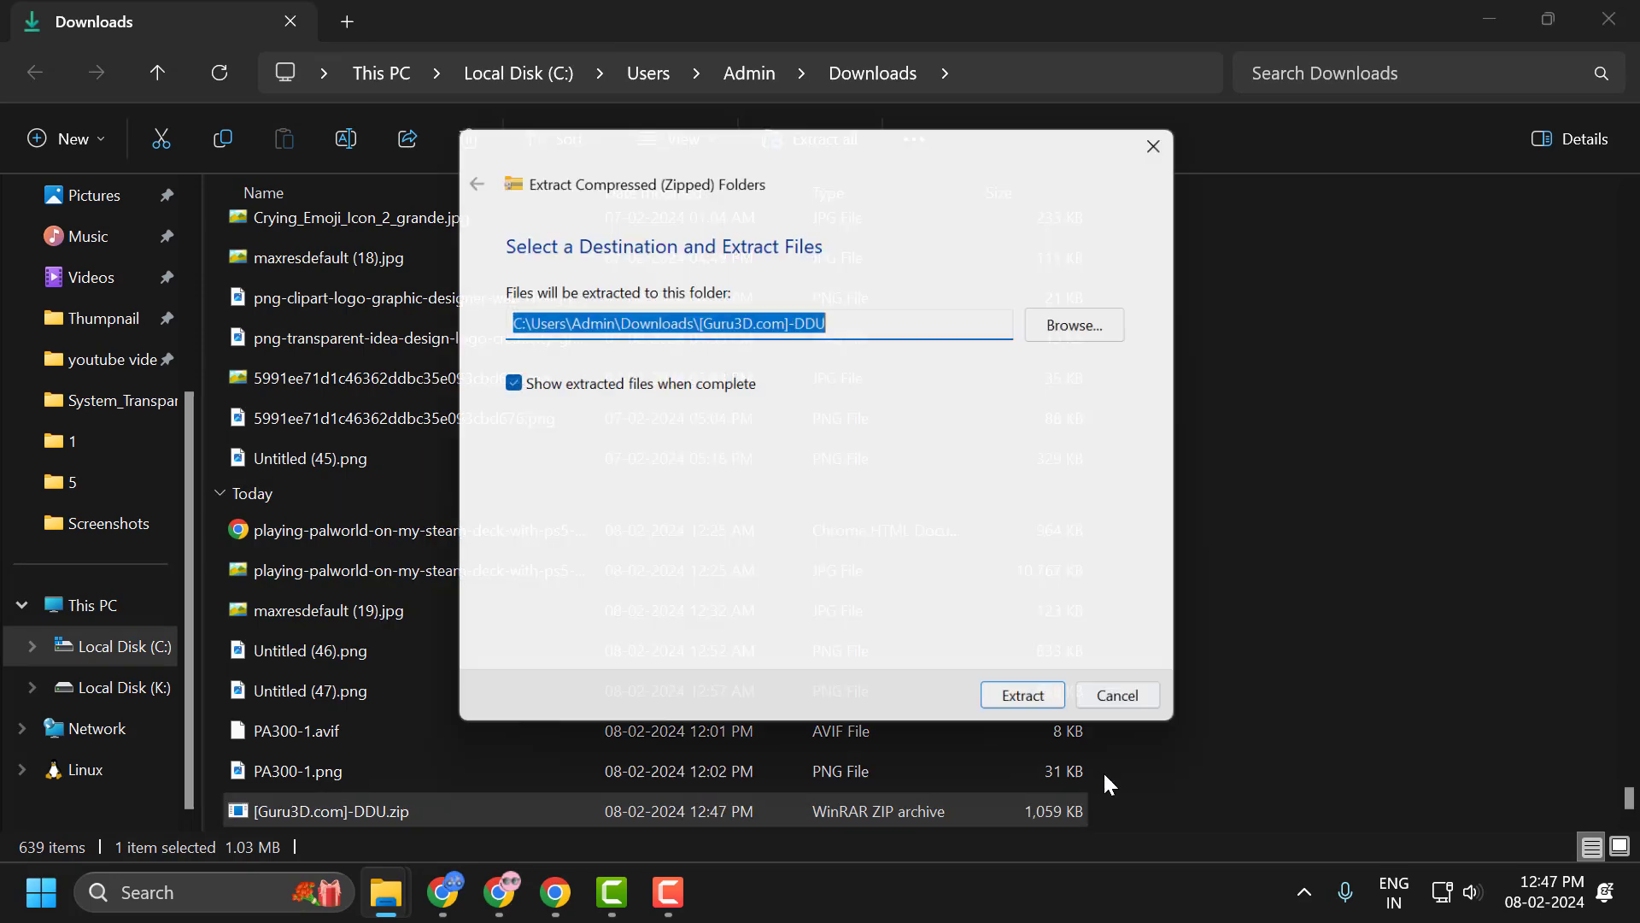
{"action": "left_click", "coordinate": [1038, 711]}
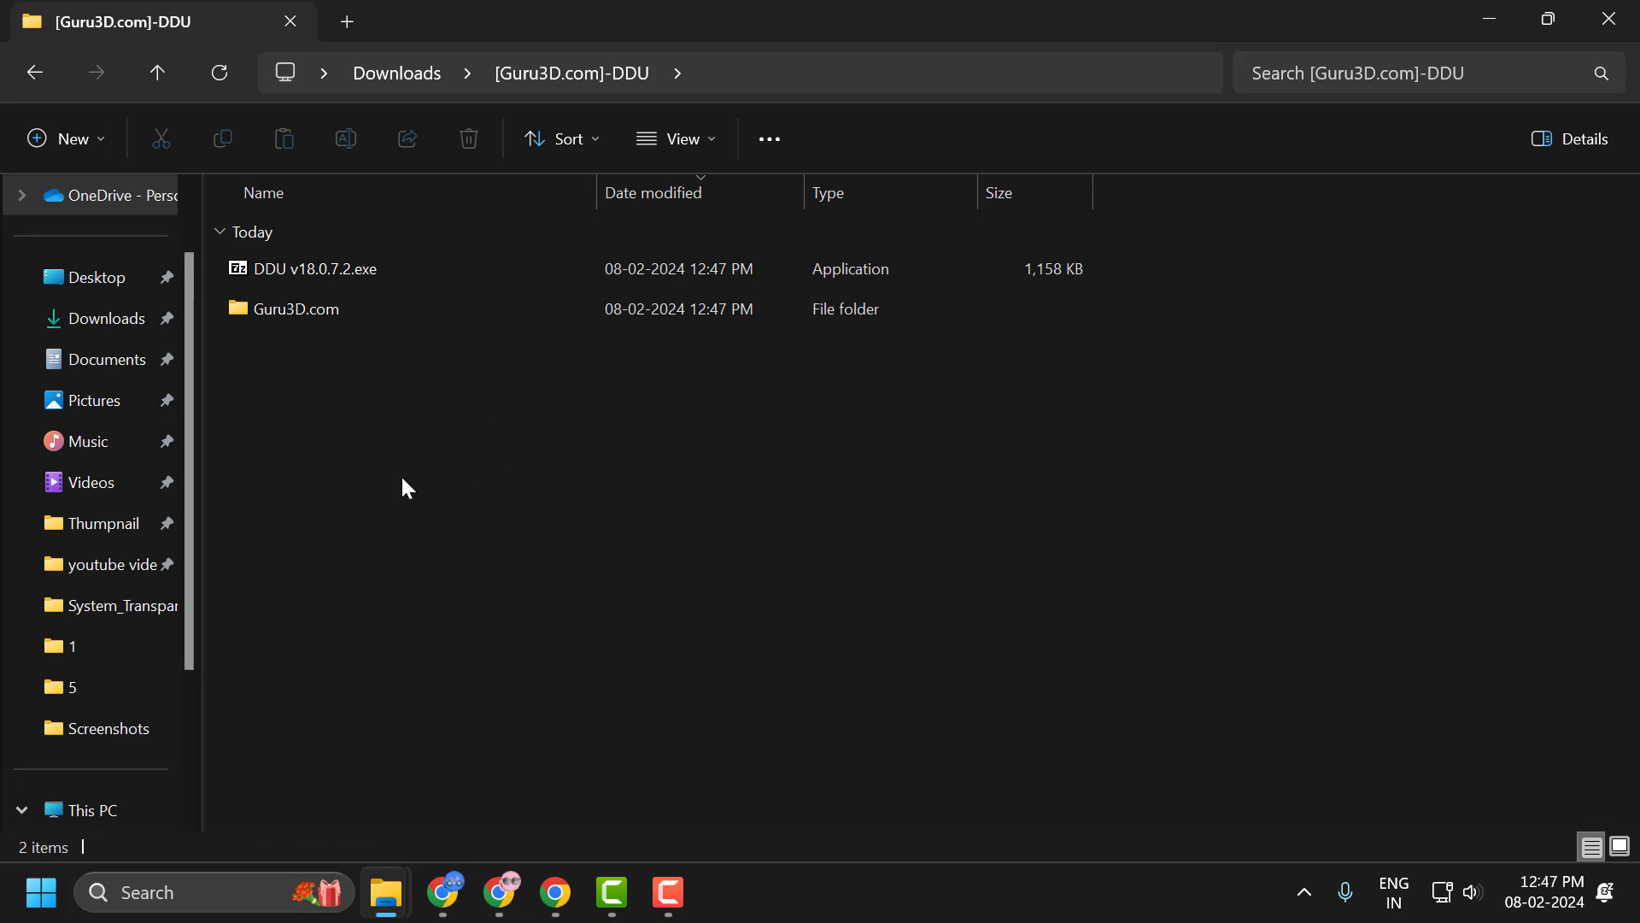
Step: Run DDU v18.0.7.2.exe as administrator
{"action": "left_click", "coordinate": [282, 282]}
{"action": "right_click", "coordinate": [306, 270]}
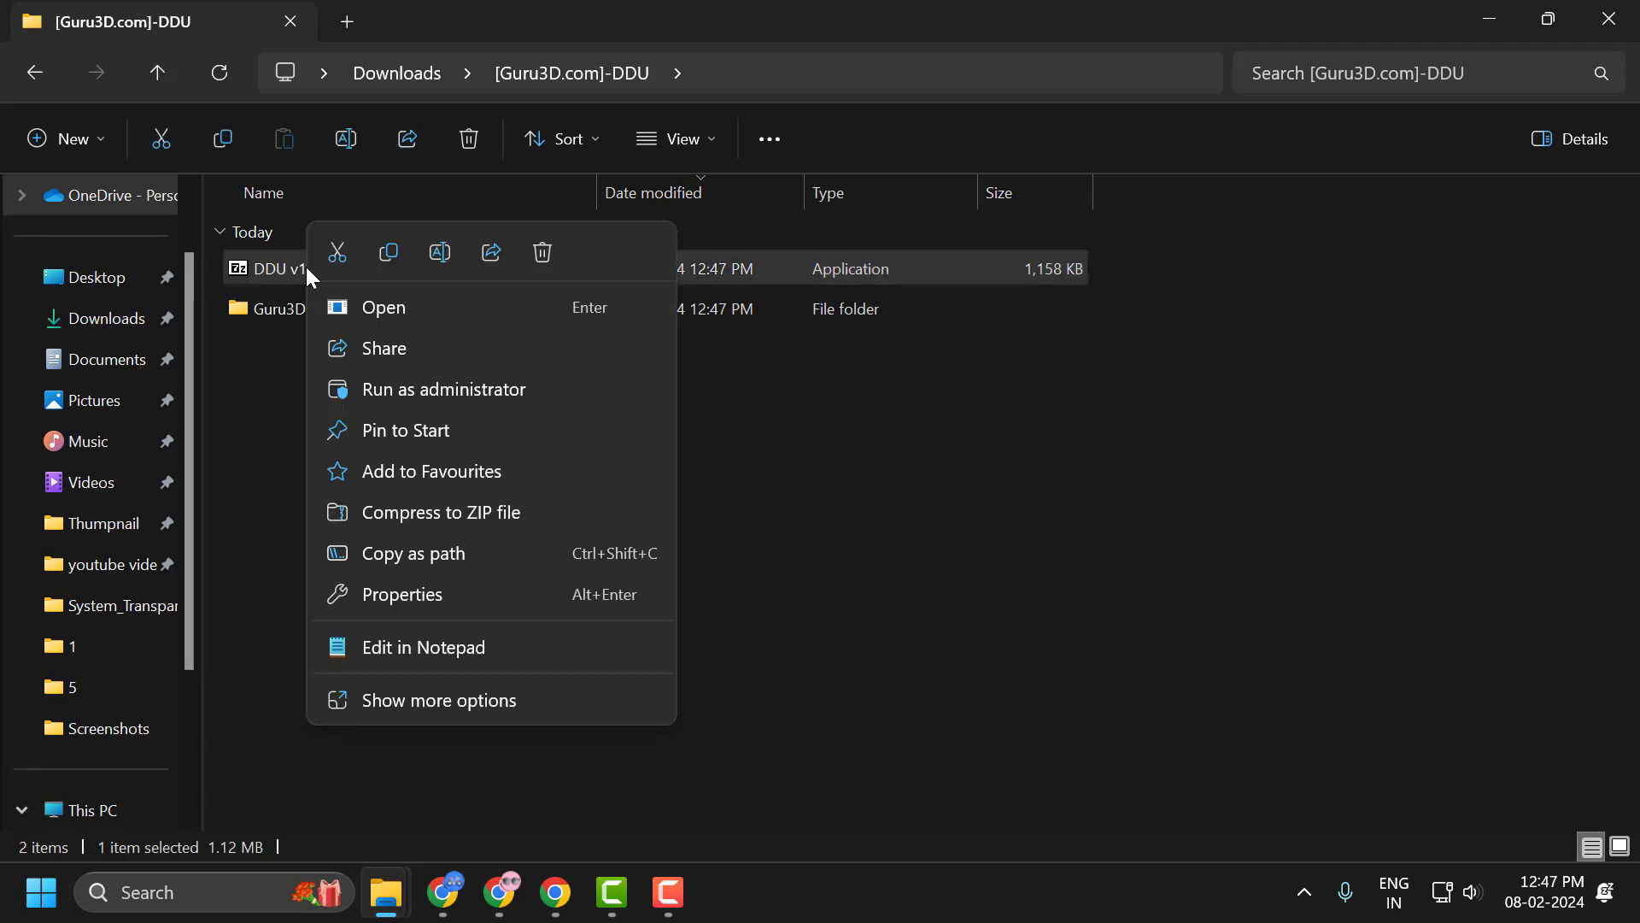
{"action": "left_click", "coordinate": [405, 395]}
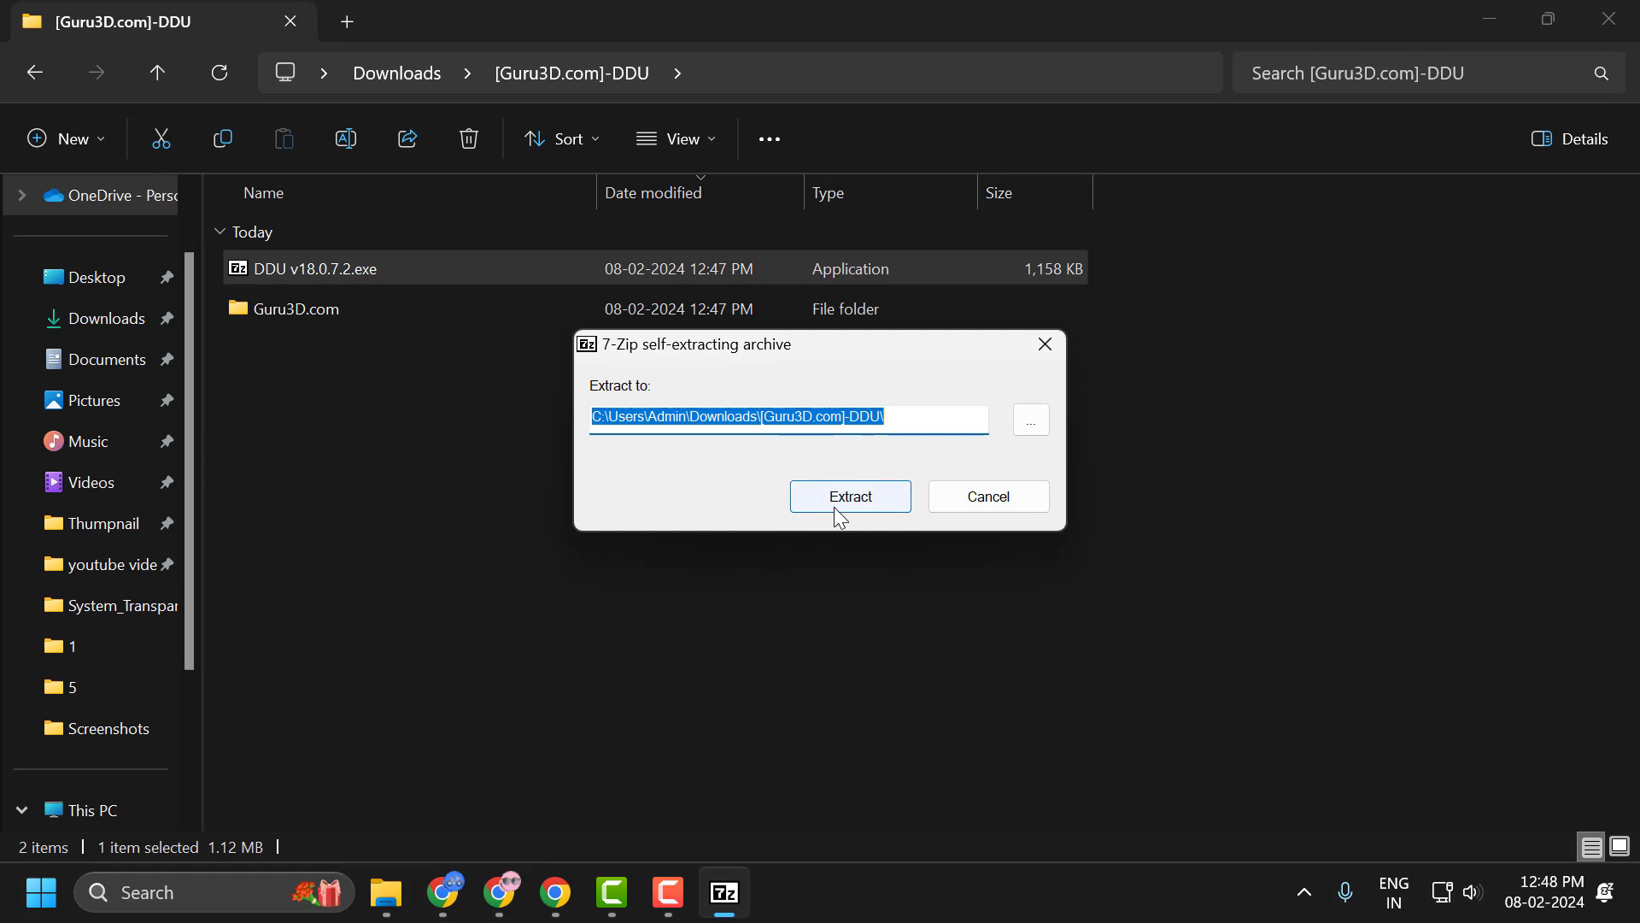
Step: Unpack the 7-Zip archive into DDU v18.0.7.2 and launch Display Driver Uninstaller.exe as administrator
{"action": "left_click", "coordinate": [845, 502]}
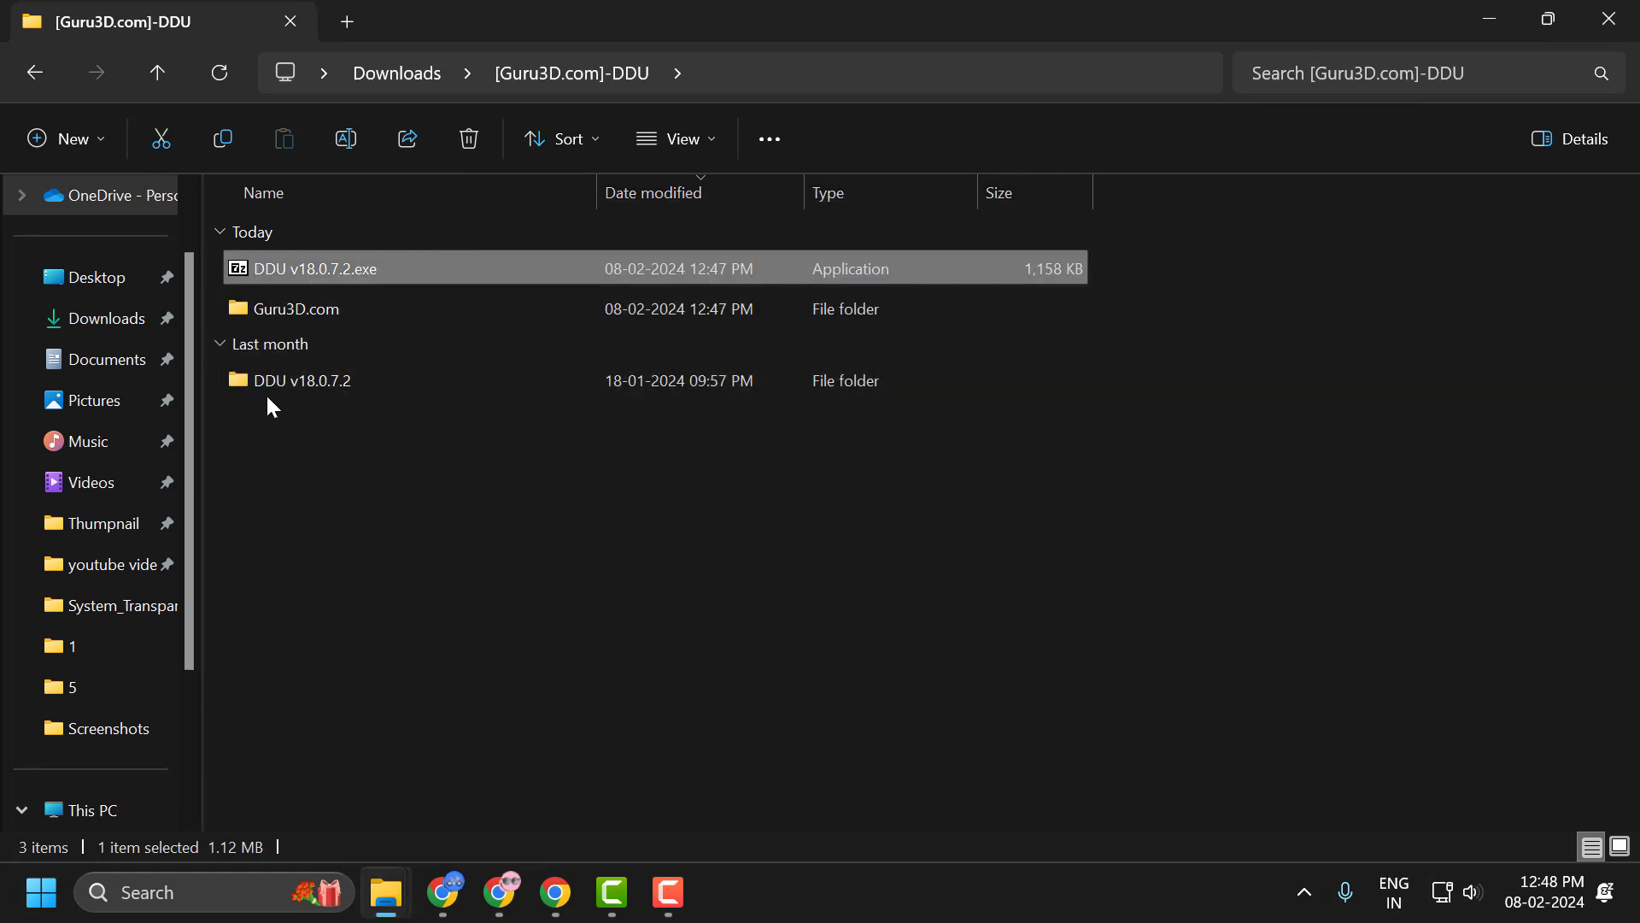
{"action": "left_click", "coordinate": [311, 386]}
{"action": "double_click", "coordinate": [313, 389]}
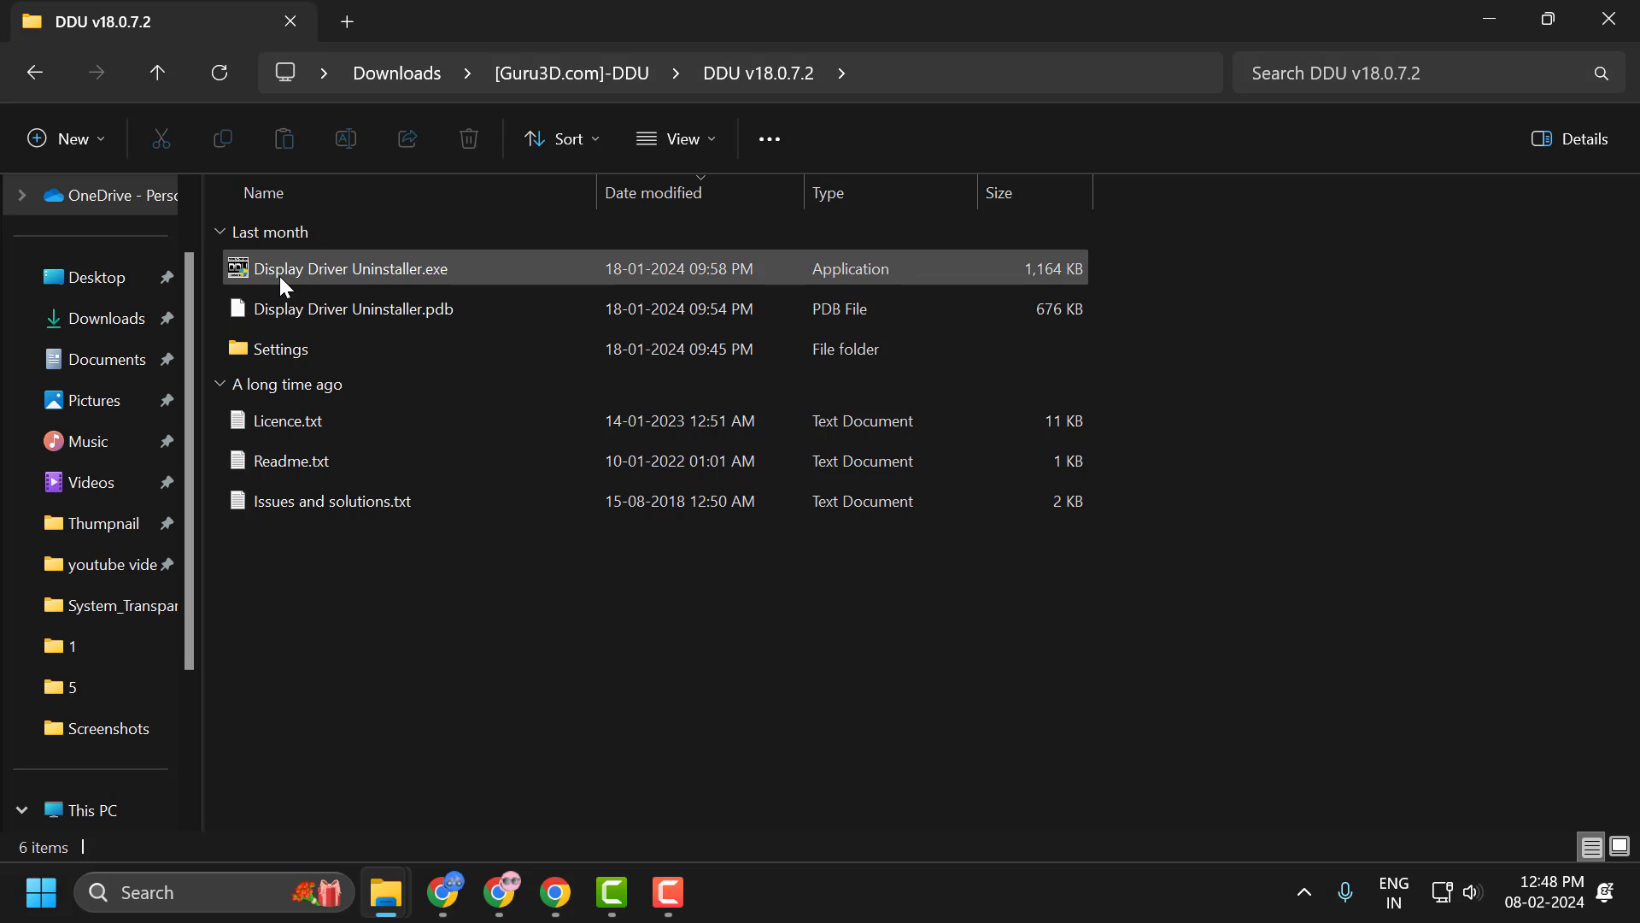
{"action": "right_click", "coordinate": [372, 271]}
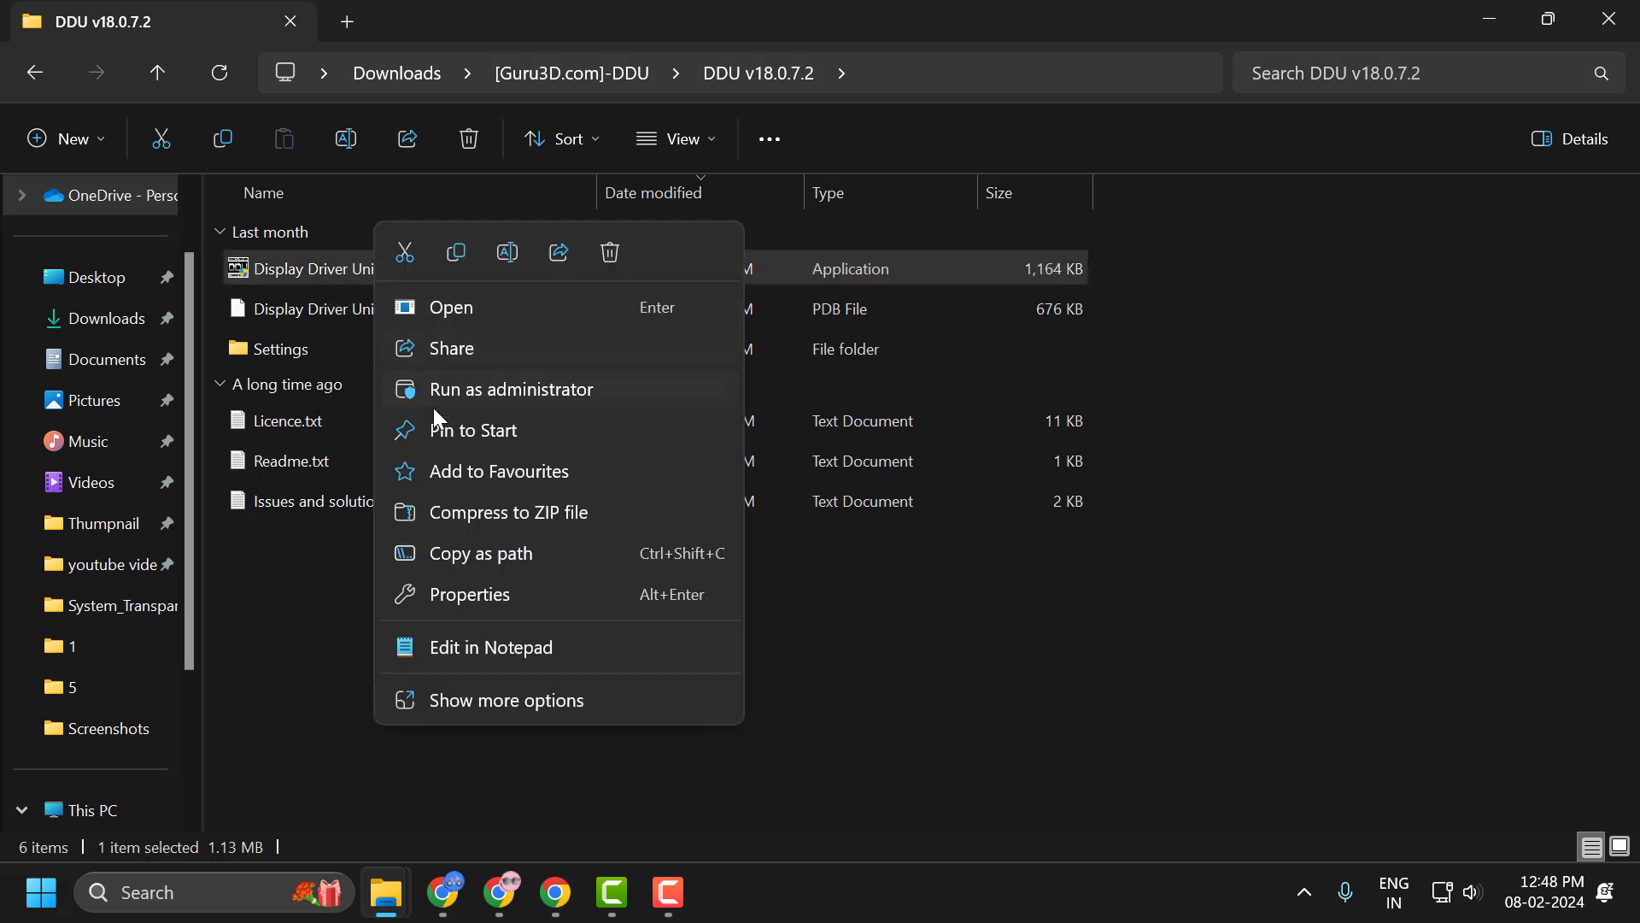
{"action": "left_click", "coordinate": [439, 393]}
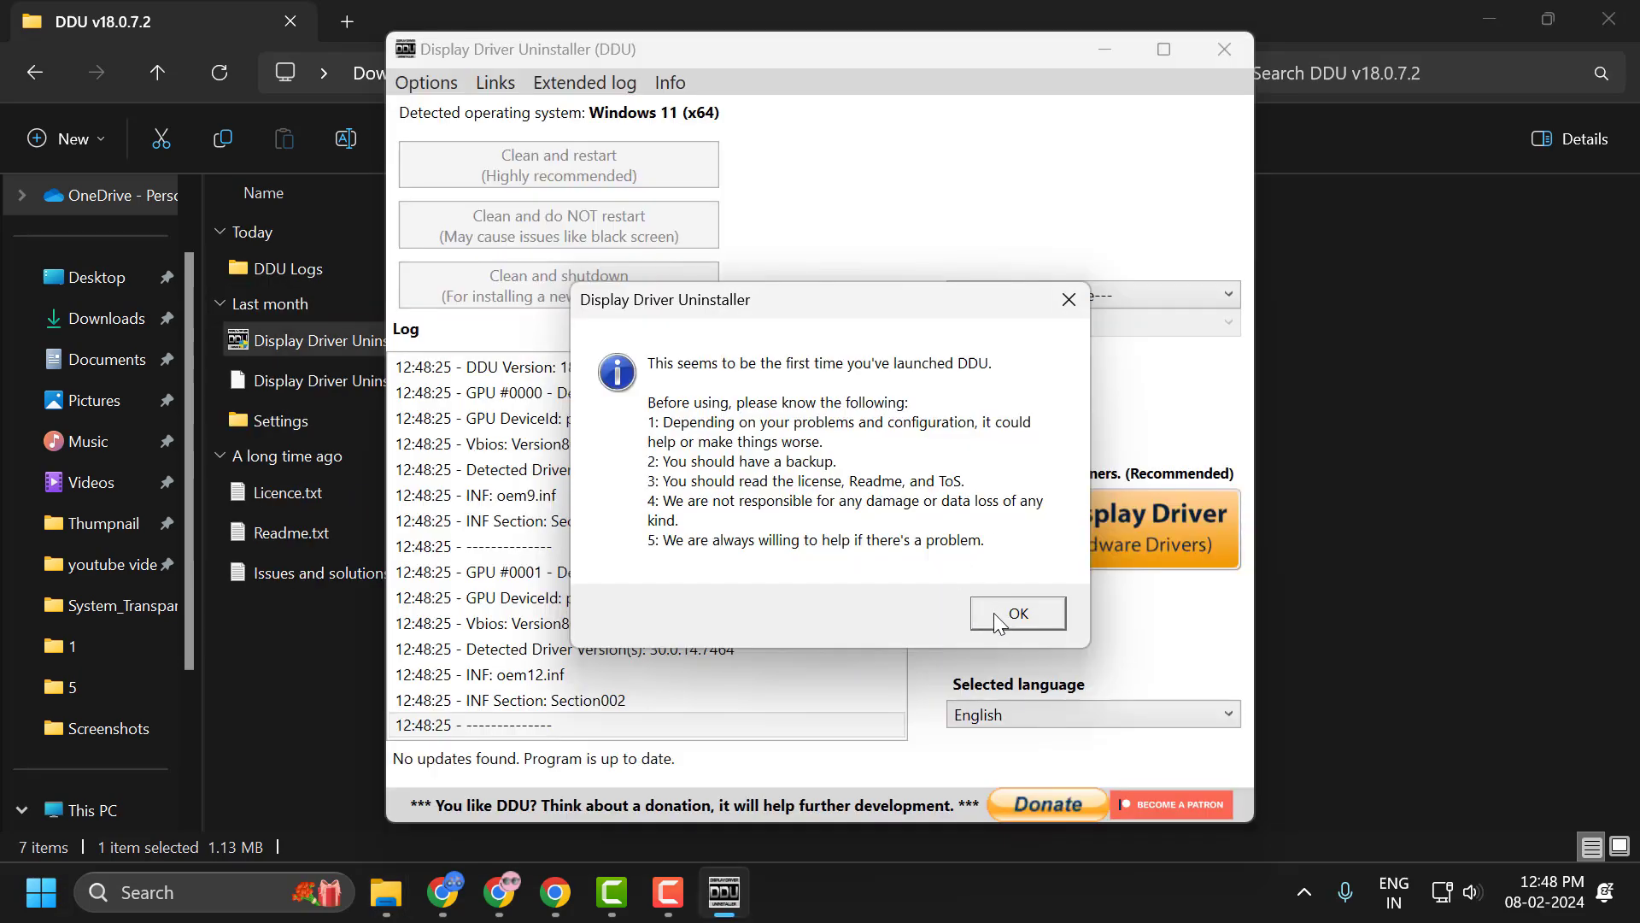
Step: Dismiss DDU's first-launch notice, Options window and Safe Mode warning, then set device type to GPU
{"action": "left_click", "coordinate": [1001, 620]}
{"action": "left_click", "coordinate": [1134, 914]}
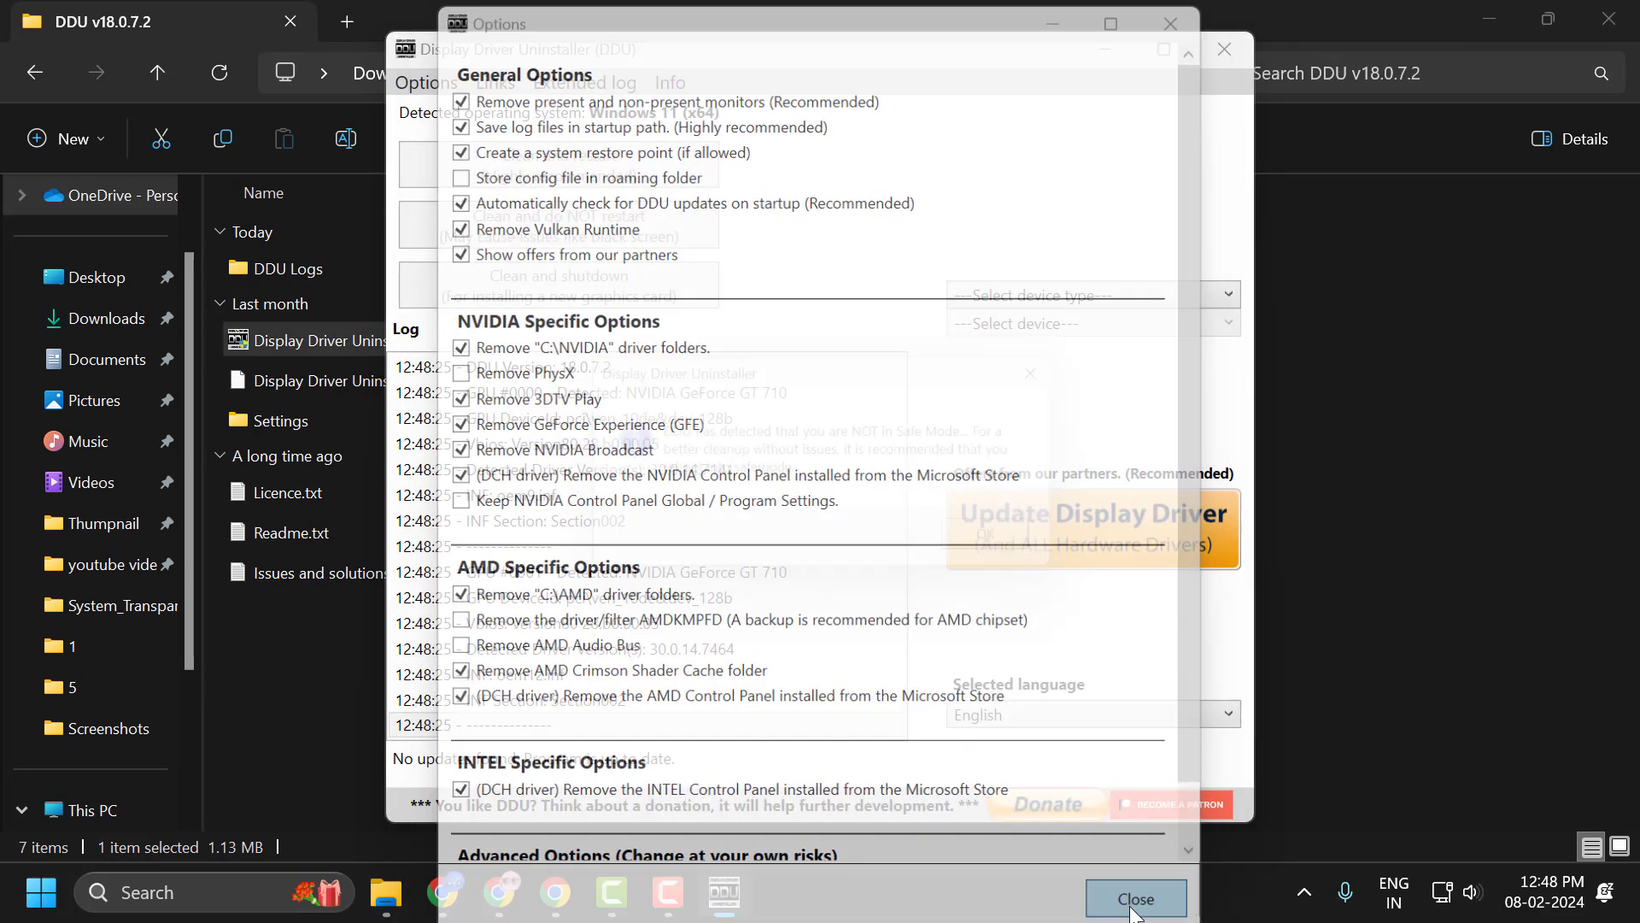
{"action": "left_click", "coordinate": [1000, 551]}
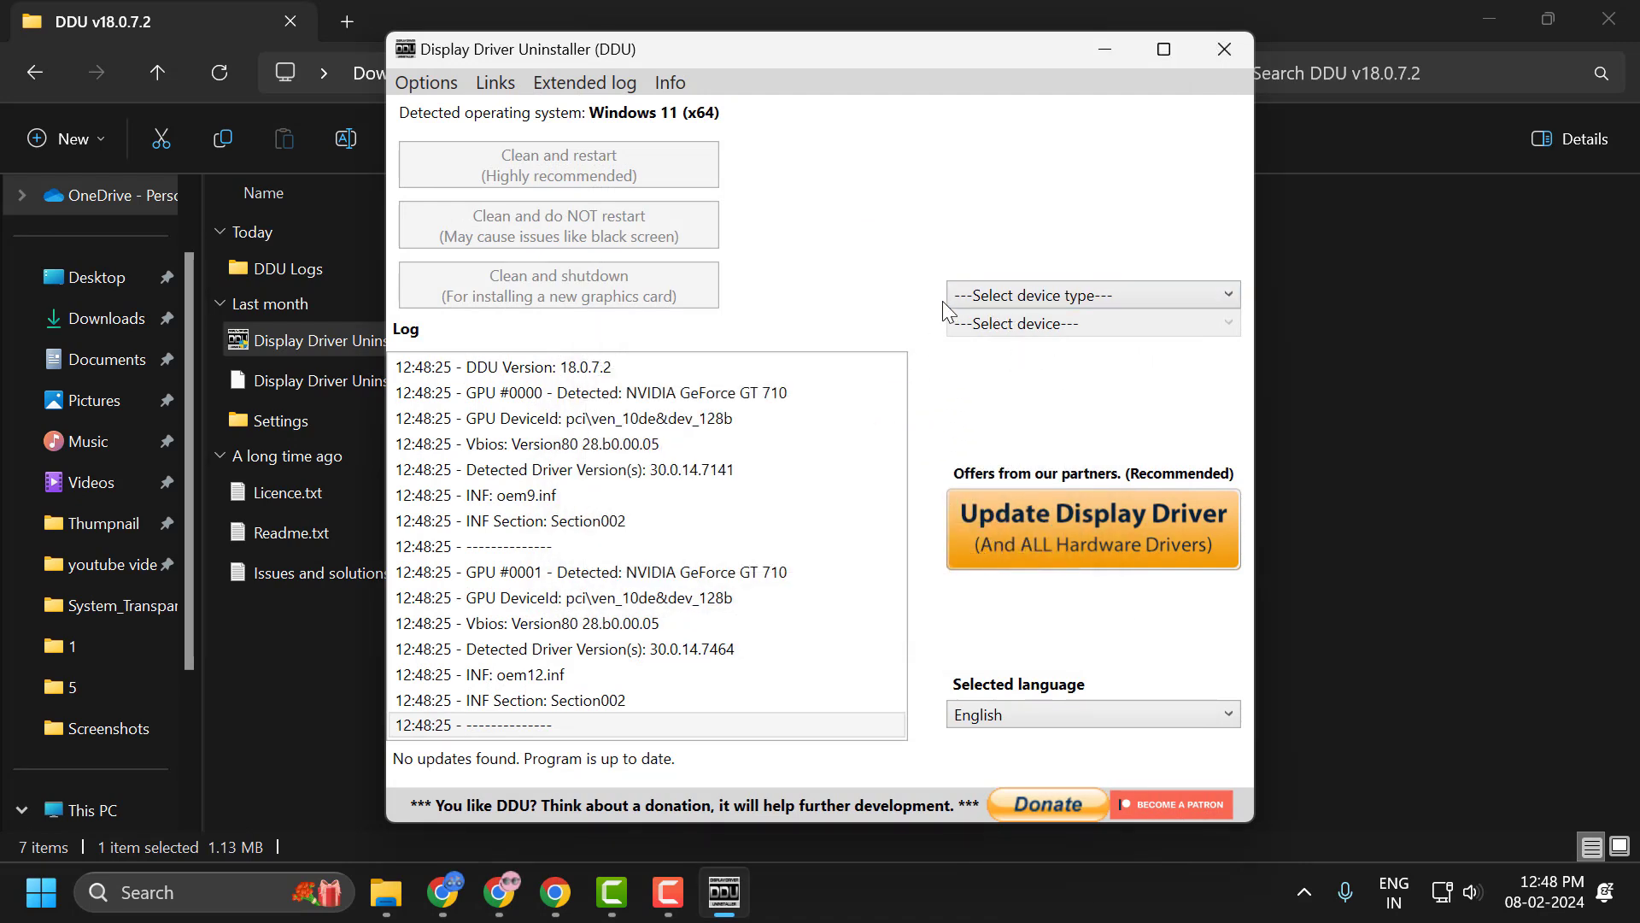
{"action": "left_click", "coordinate": [1105, 299]}
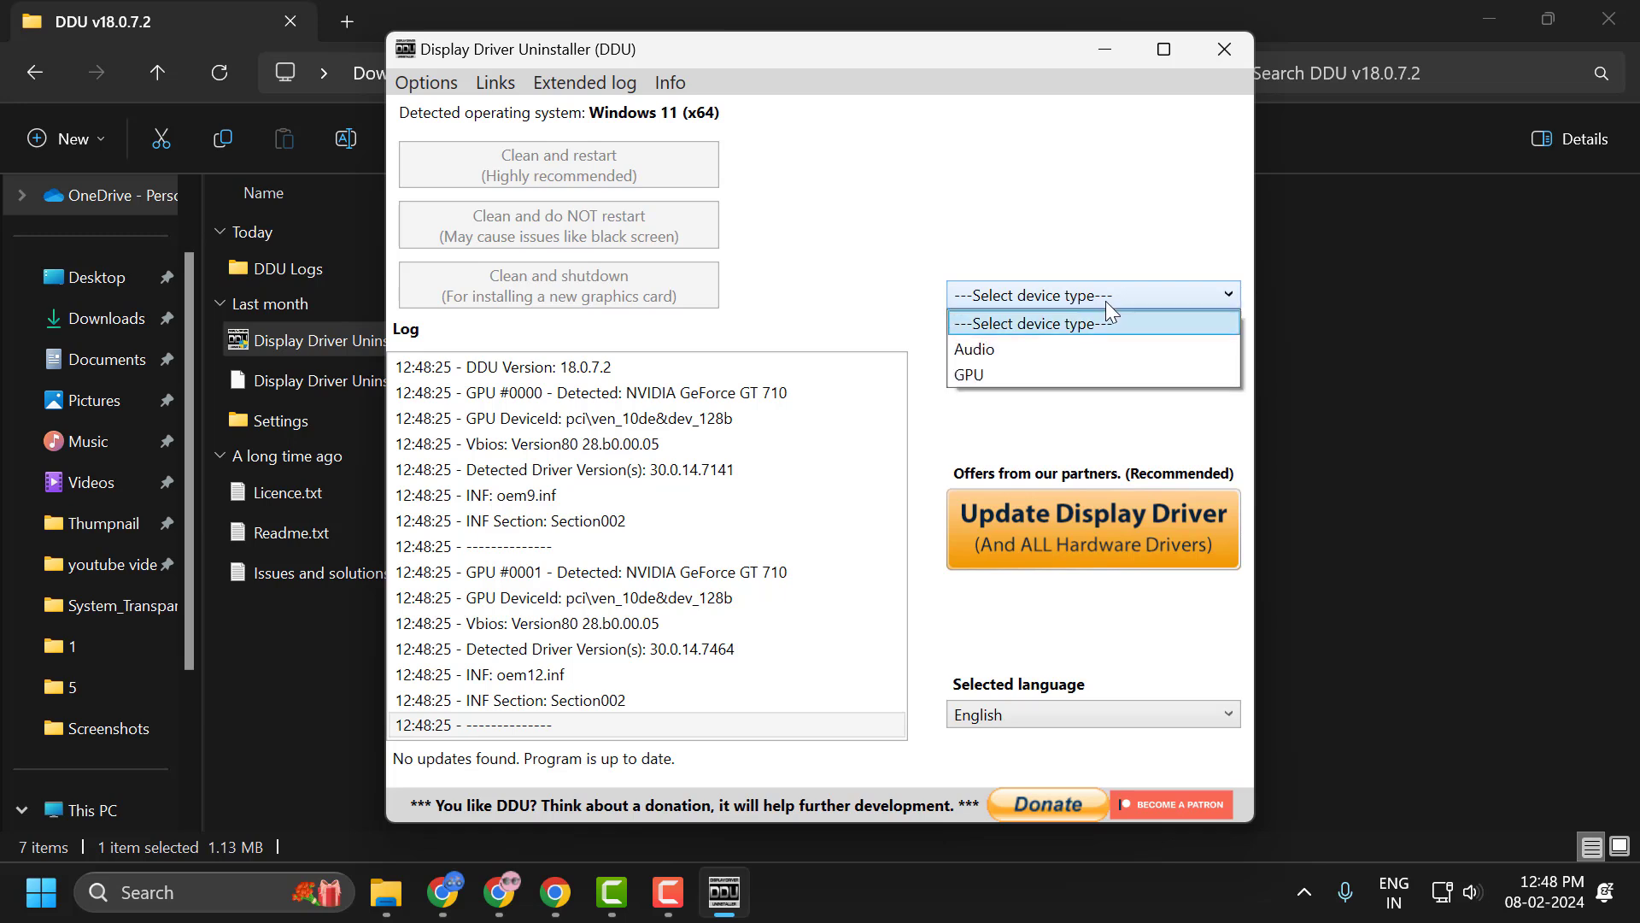
{"action": "left_click", "coordinate": [982, 378]}
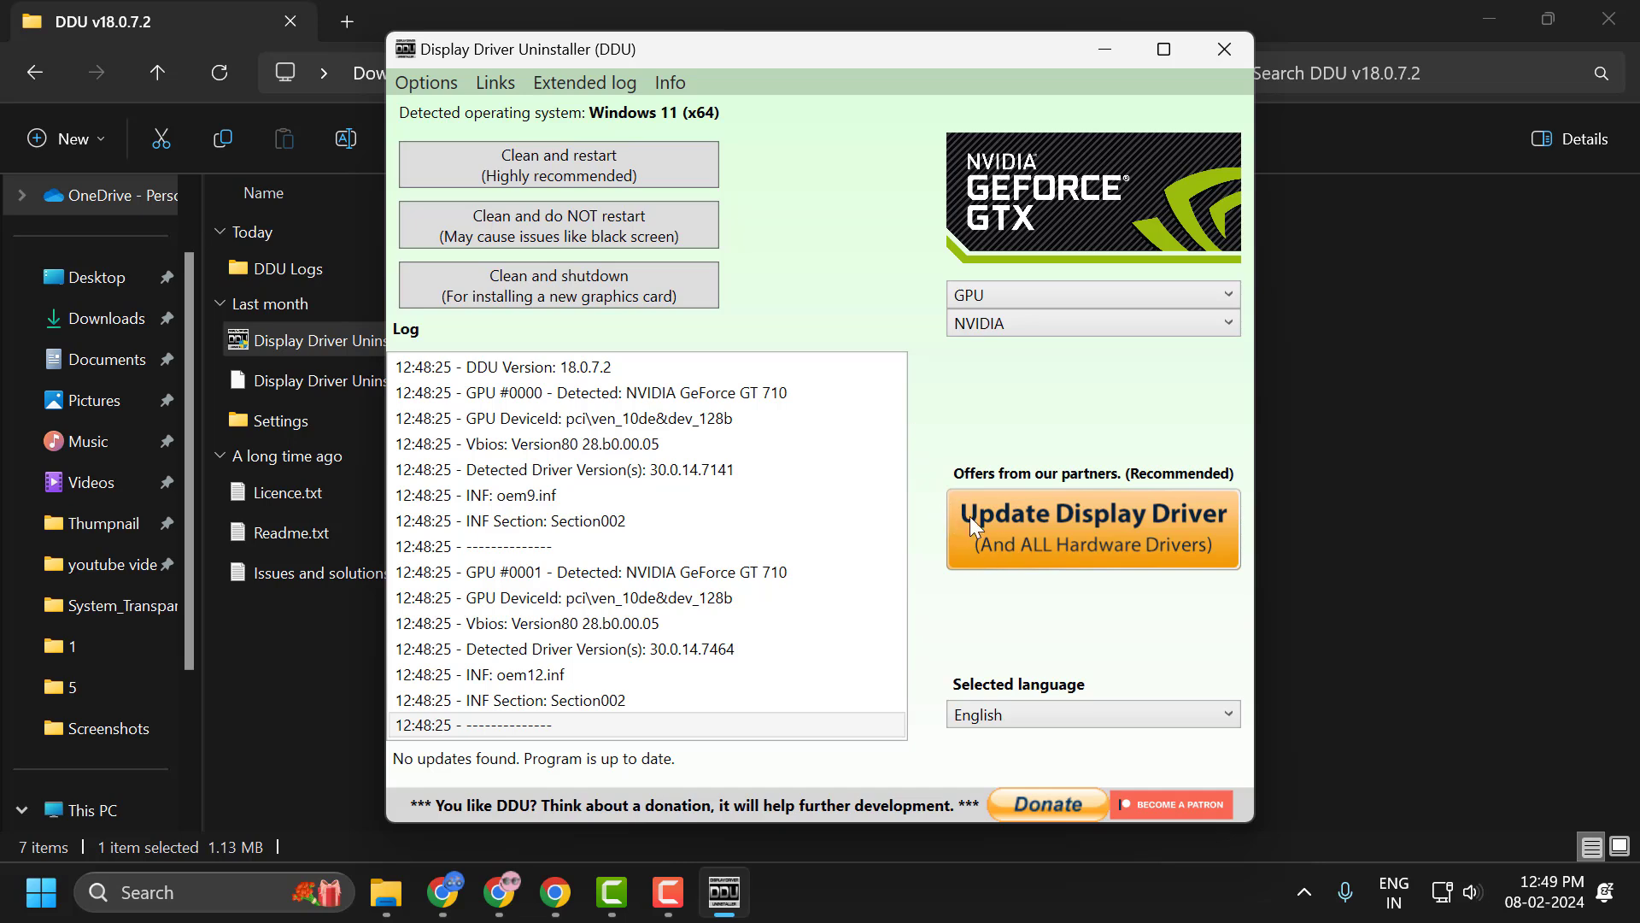
Step: Close DDU and both Explorer windows, then scroll AMD's Drivers and Support page to the product finder
{"action": "left_click", "coordinate": [1225, 51]}
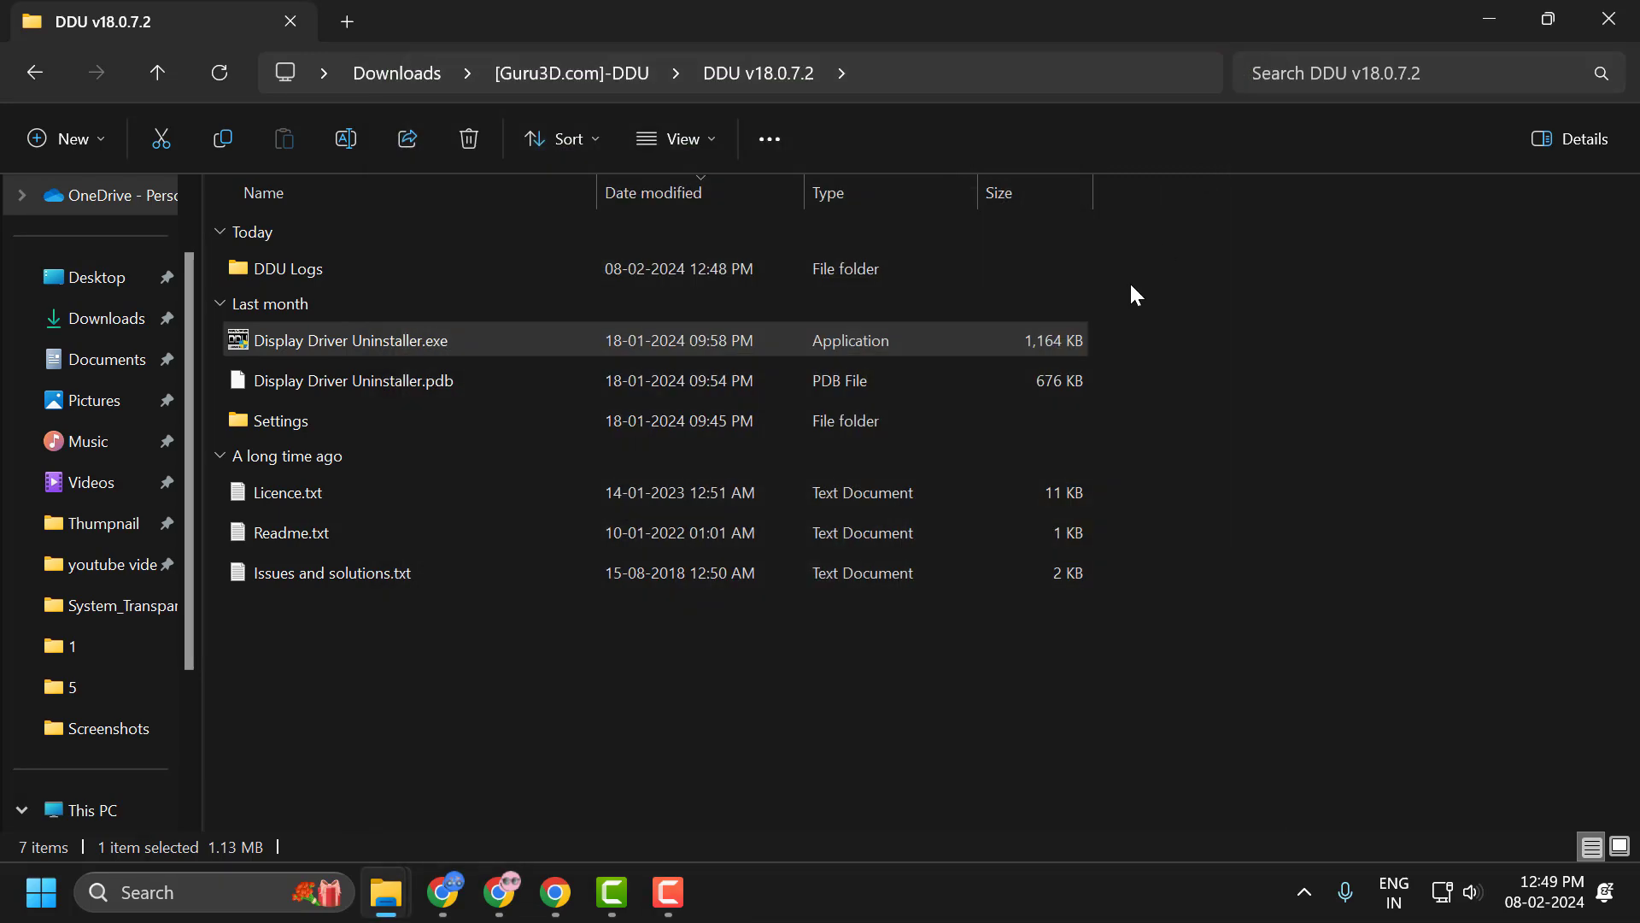
{"action": "left_click", "coordinate": [1618, 32]}
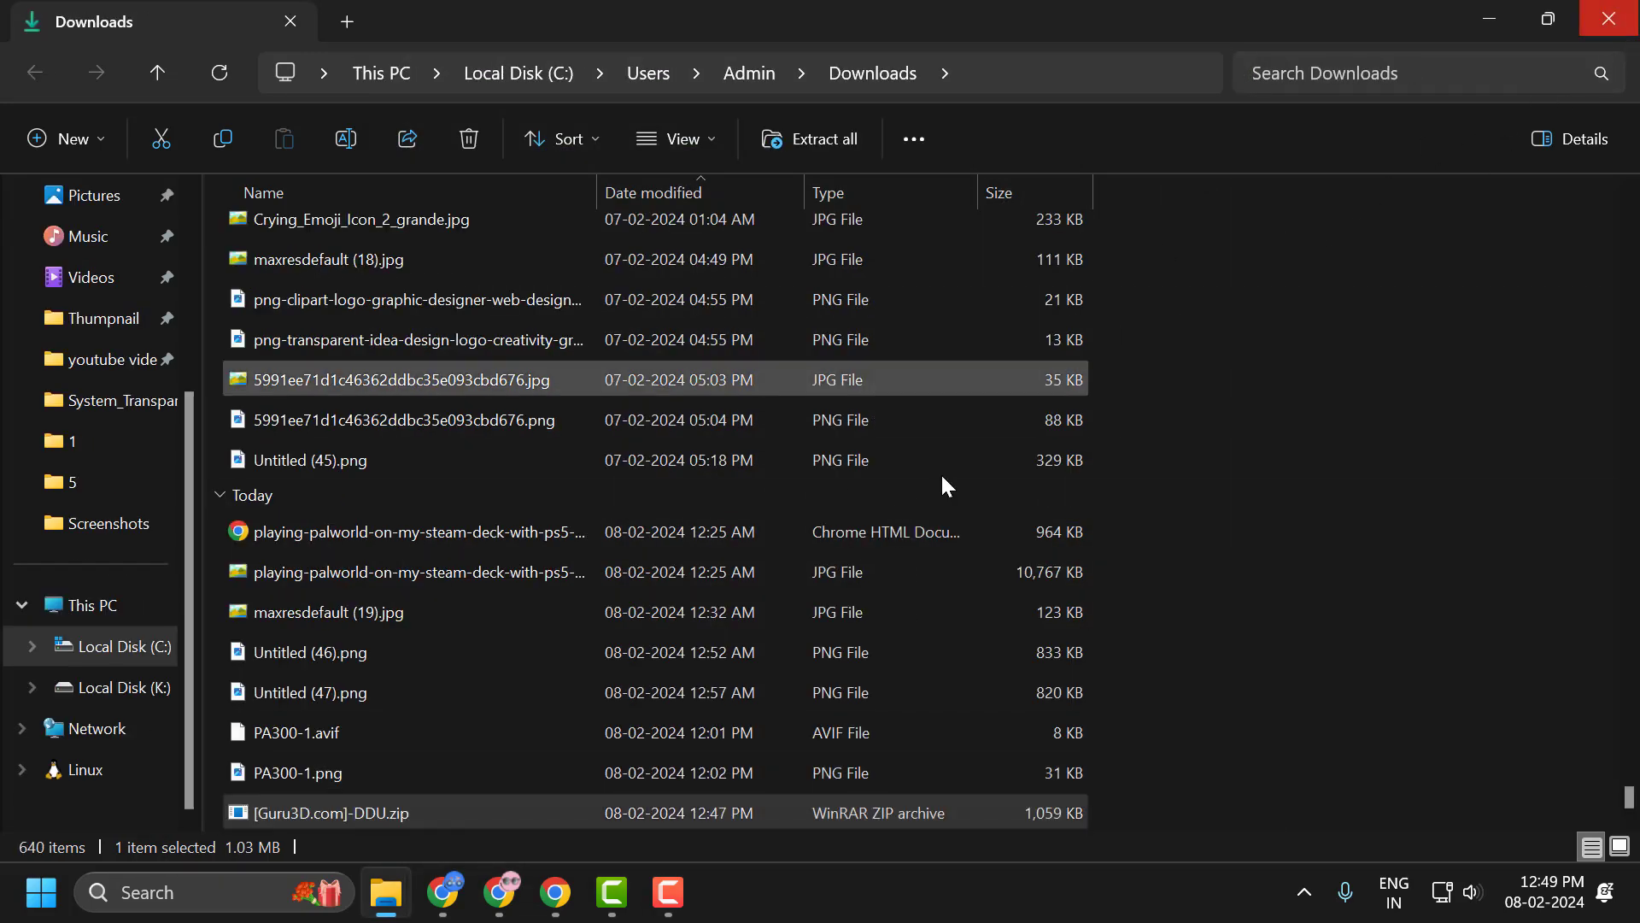
{"action": "left_click", "coordinate": [1610, 19]}
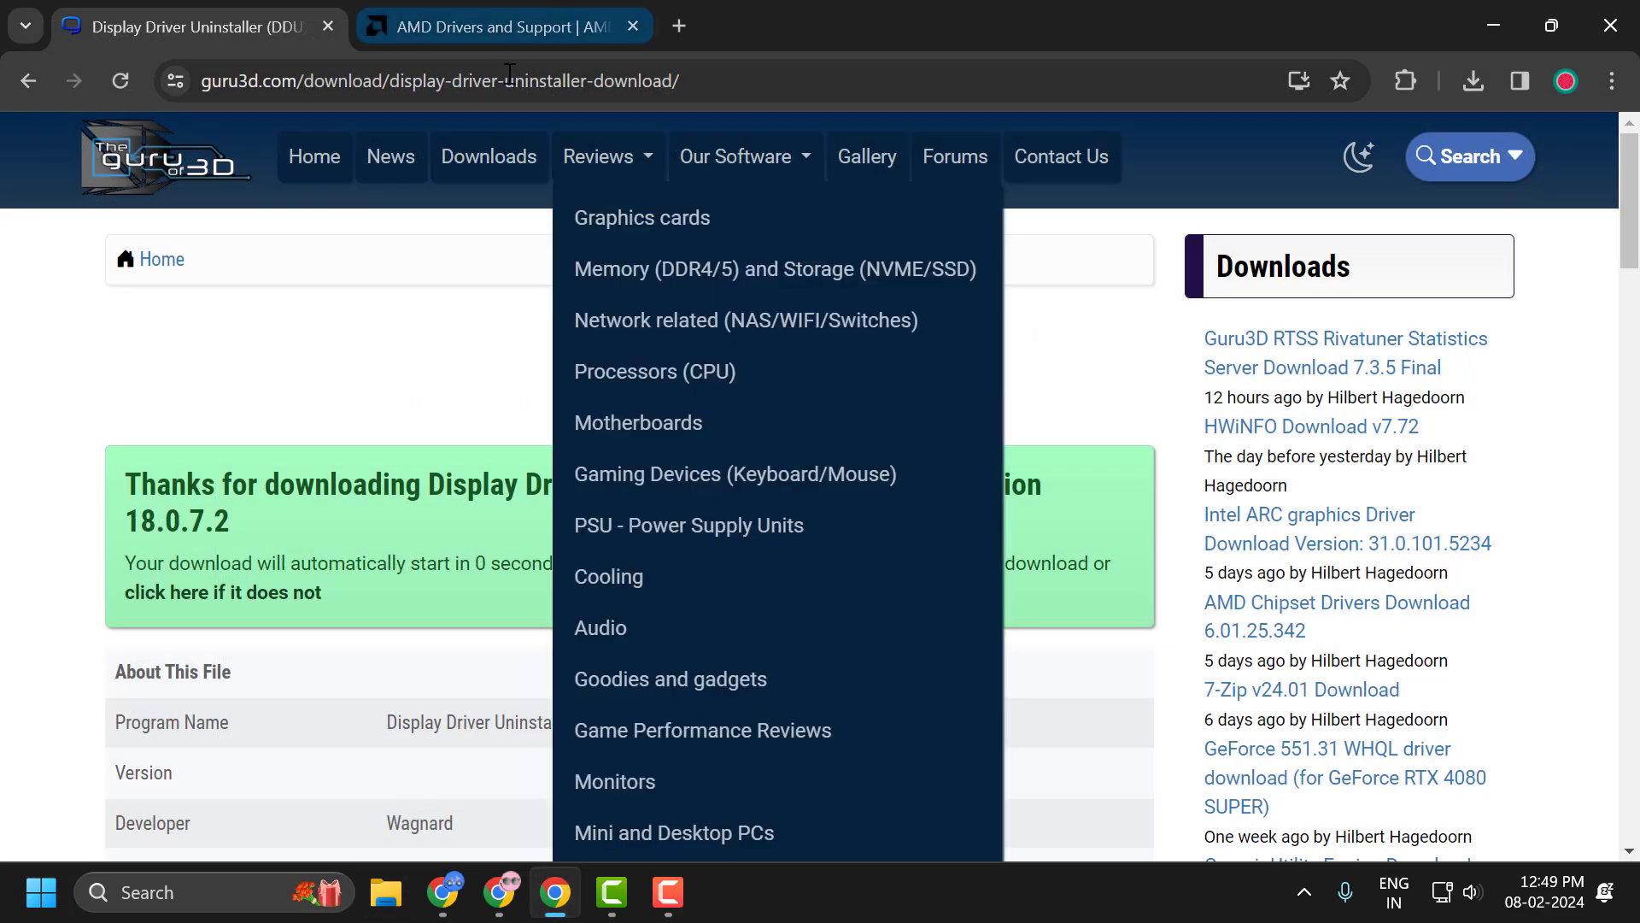
{"action": "left_click", "coordinate": [504, 26]}
{"action": "scroll", "coordinate": [510, 474], "scroll_direction": "down", "scroll_amount": 7}
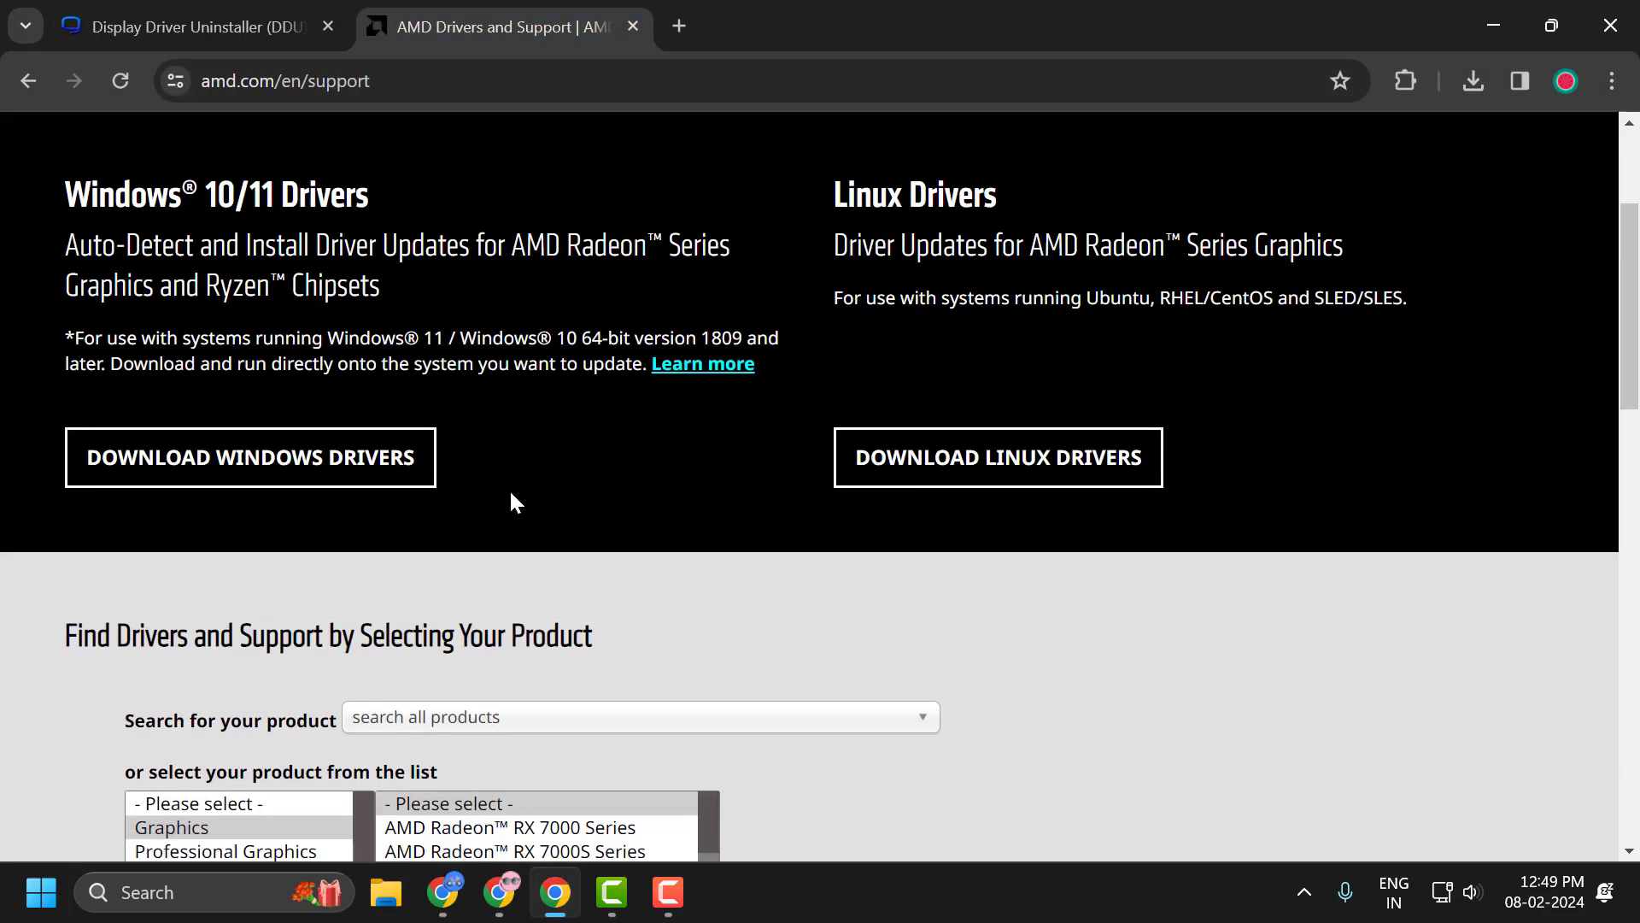
Step: Reopen Device Manager and select the NVIDIA GeForce GT 710 under Display adaptors
{"action": "left_click", "coordinate": [513, 333]}
{"action": "right_click", "coordinate": [61, 906]}
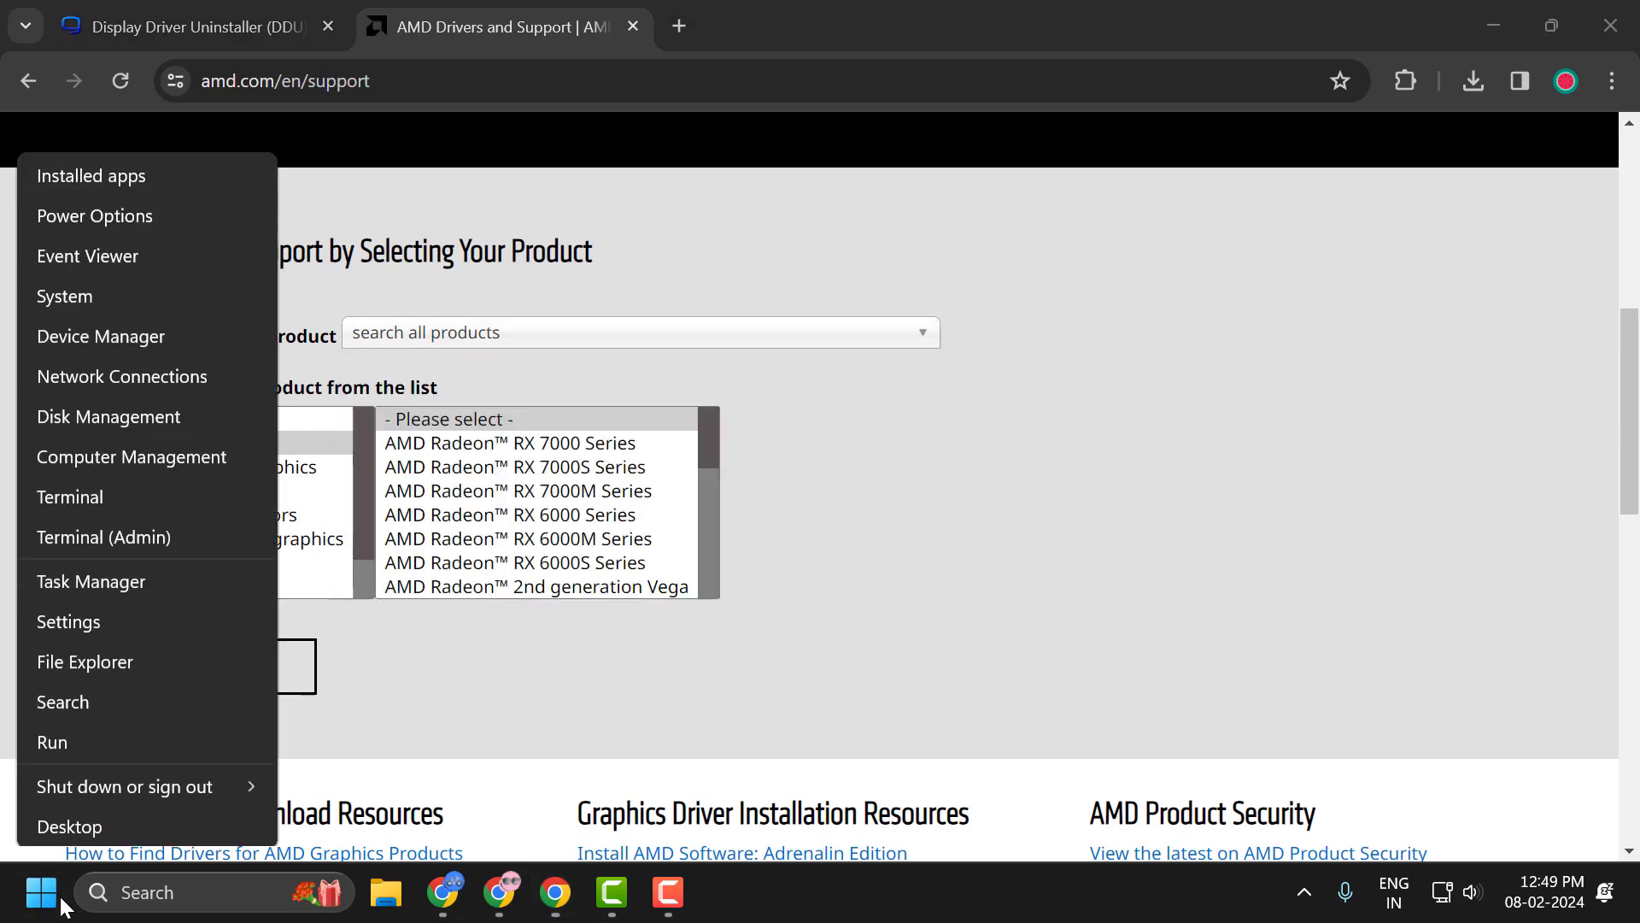
{"action": "left_click", "coordinate": [145, 336]}
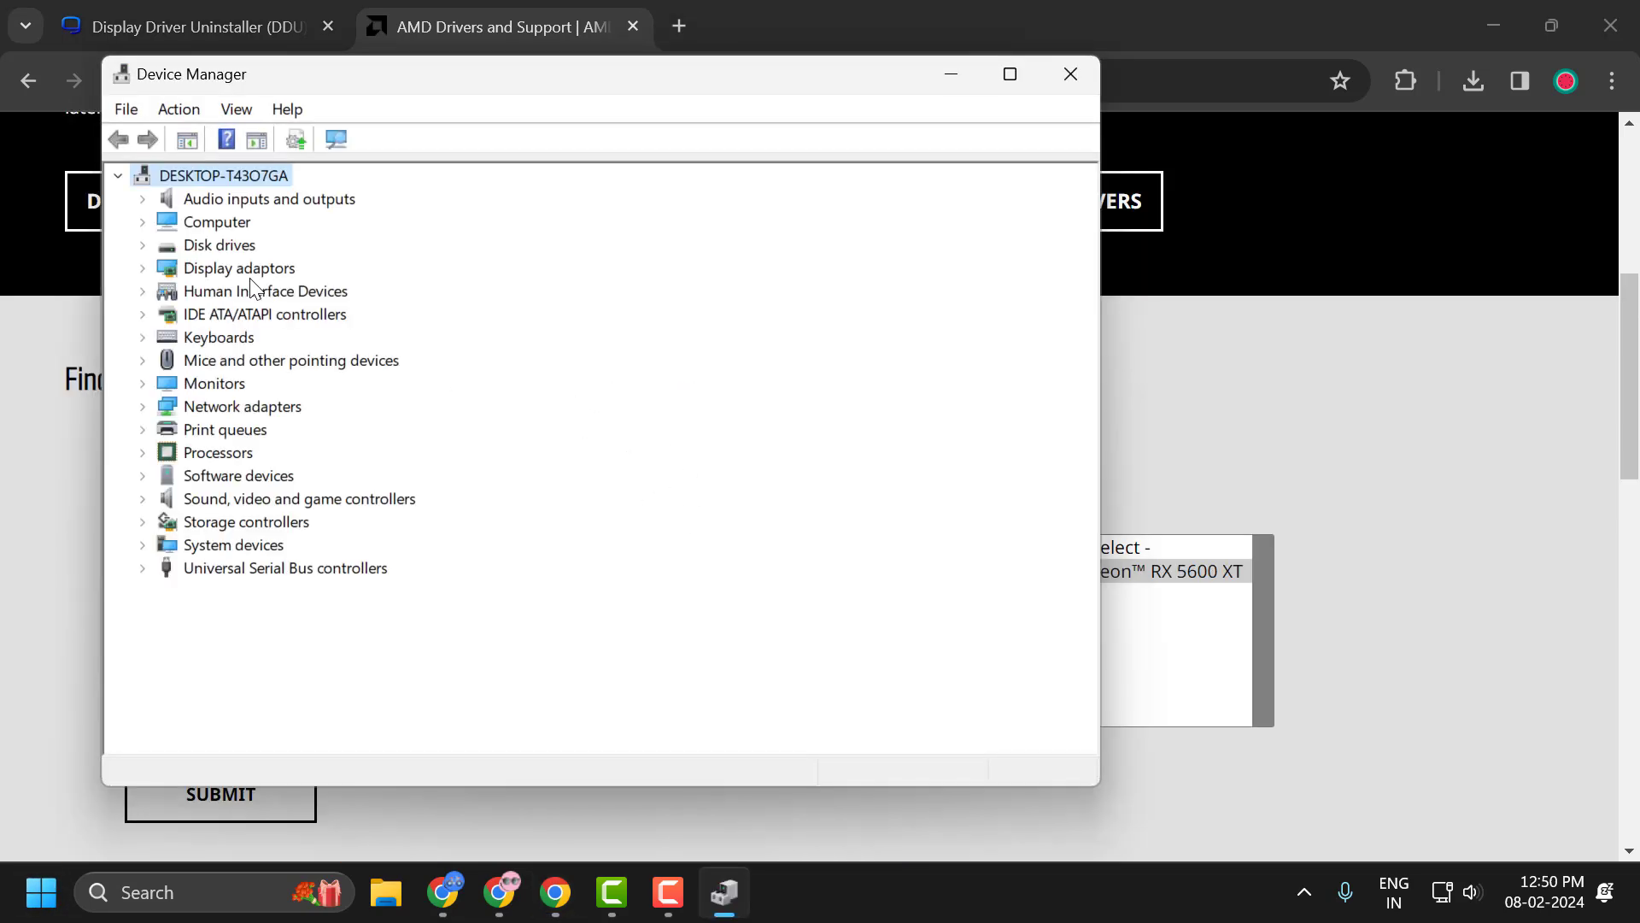
{"action": "left_click", "coordinate": [142, 268]}
{"action": "left_click", "coordinate": [244, 295]}
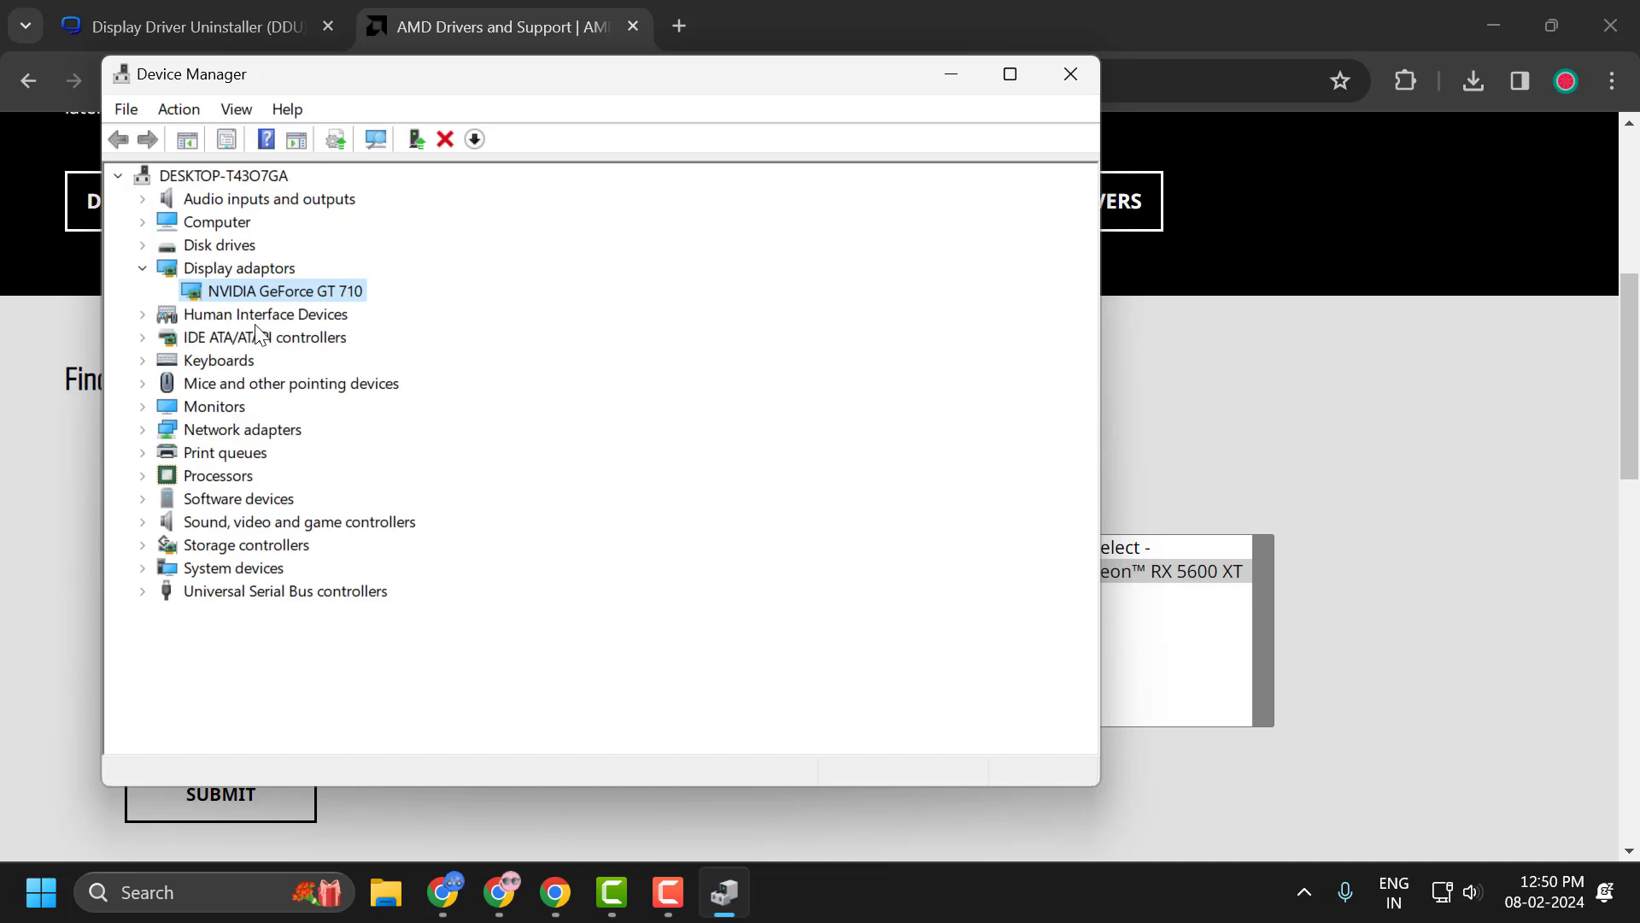
Step: Submit AMD Radeon RX 6700 in AMD's product search and scroll to its Windows 11/10/7 drivers
{"action": "left_click", "coordinate": [936, 75]}
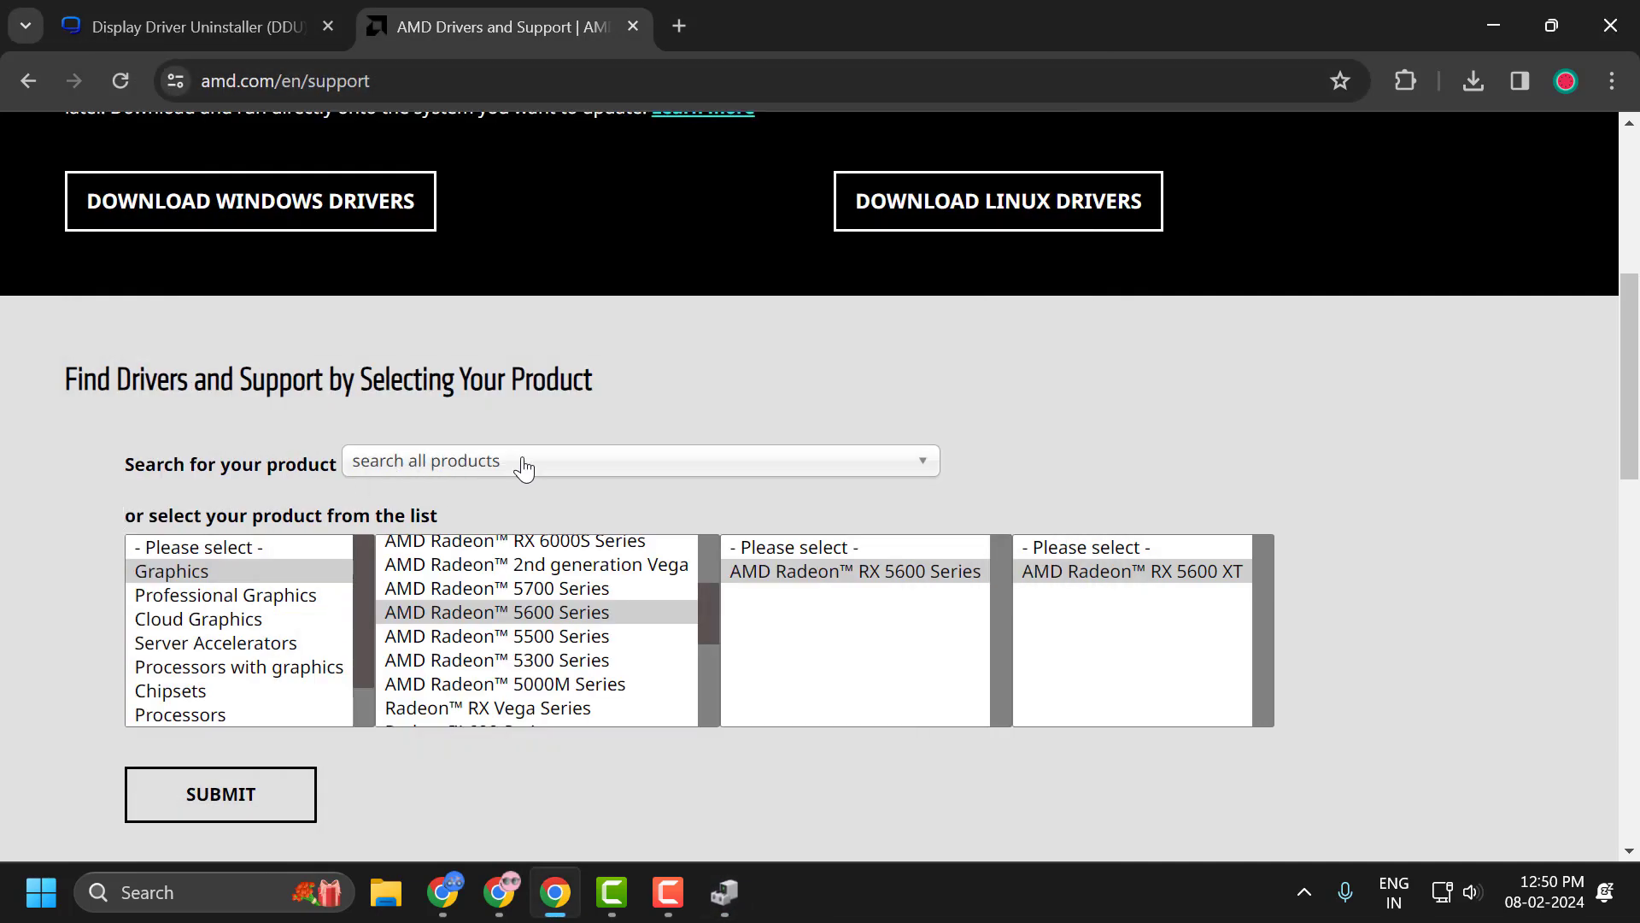
{"action": "left_click", "coordinate": [551, 467]}
{"action": "scroll", "coordinate": [605, 742], "scroll_direction": "down", "scroll_amount": 8}
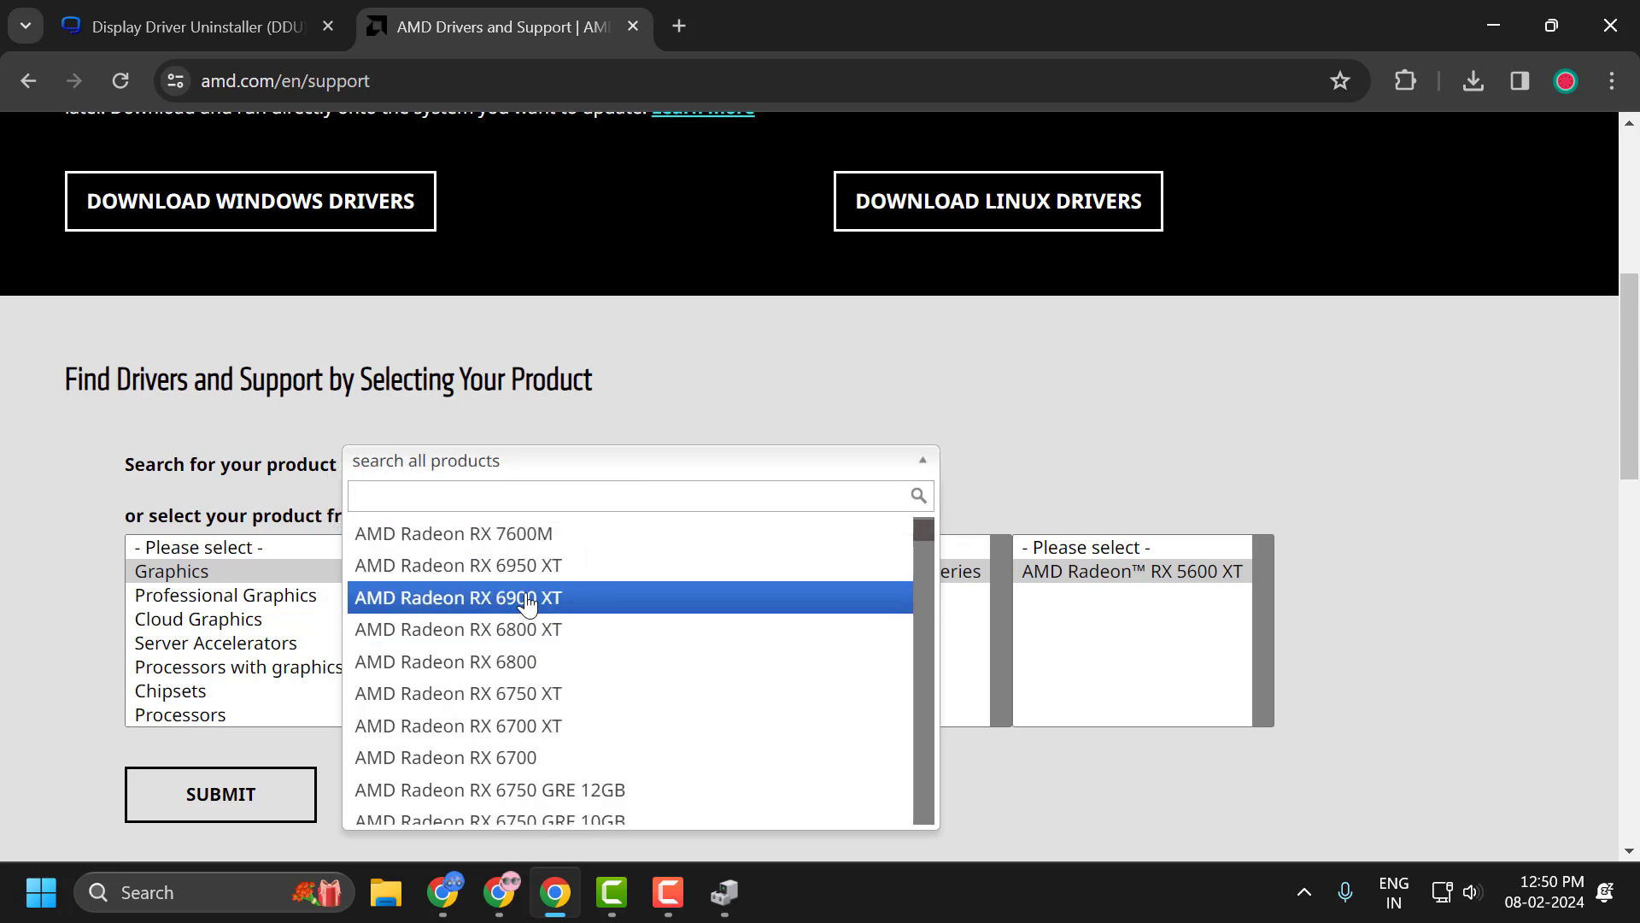
{"action": "scroll", "coordinate": [605, 742], "scroll_direction": "up", "scroll_amount": 5}
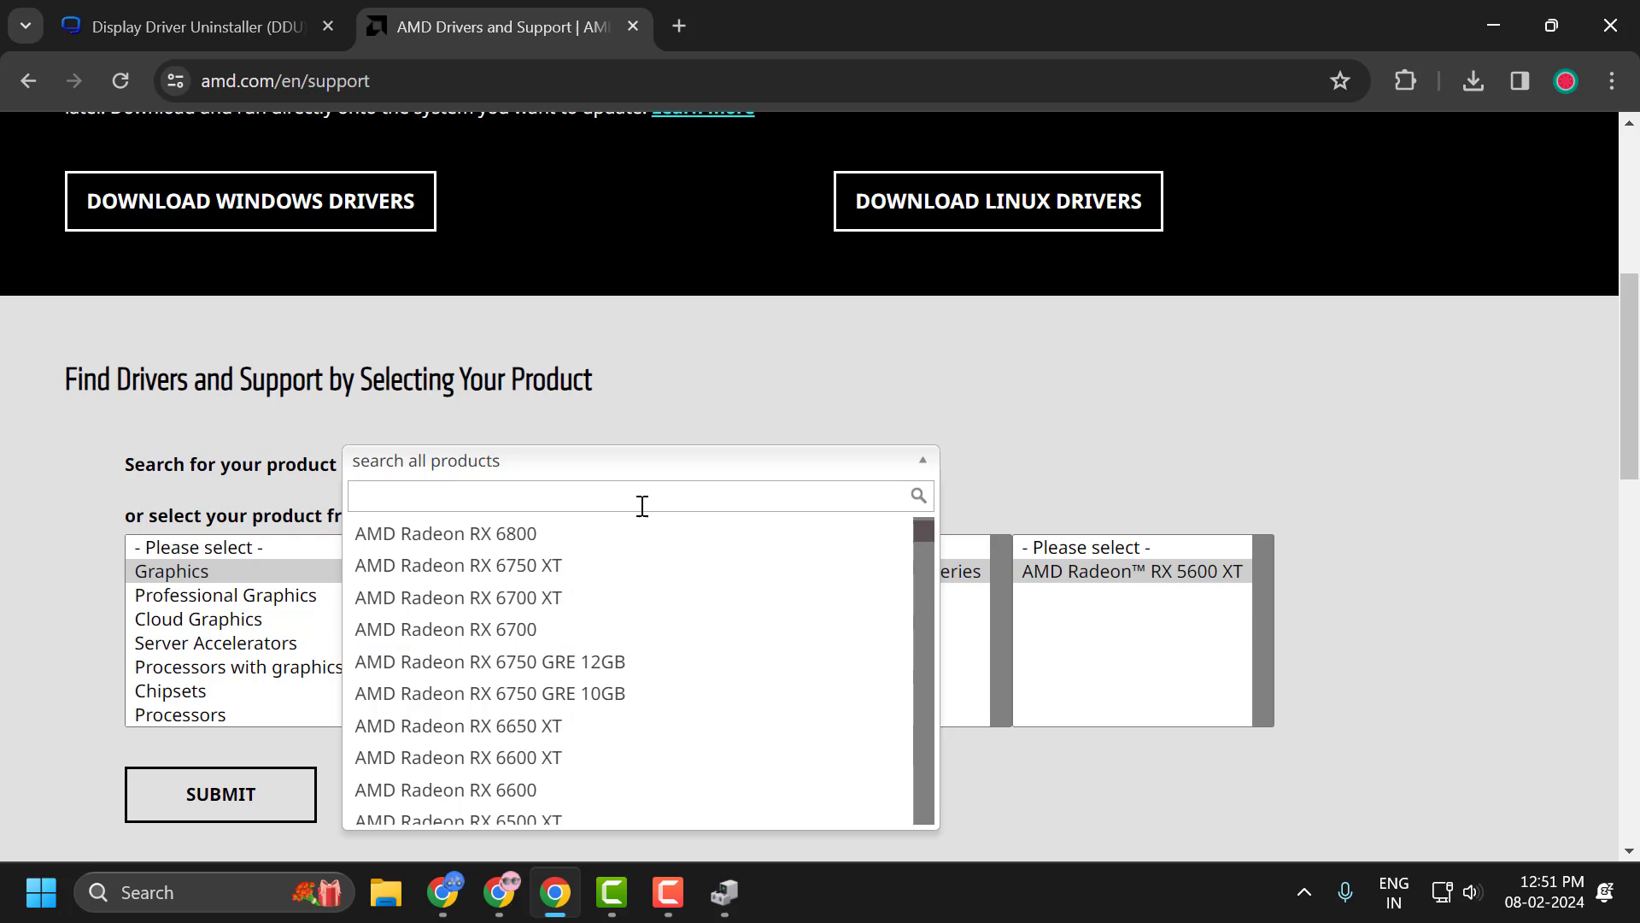
{"action": "left_click", "coordinate": [476, 629]}
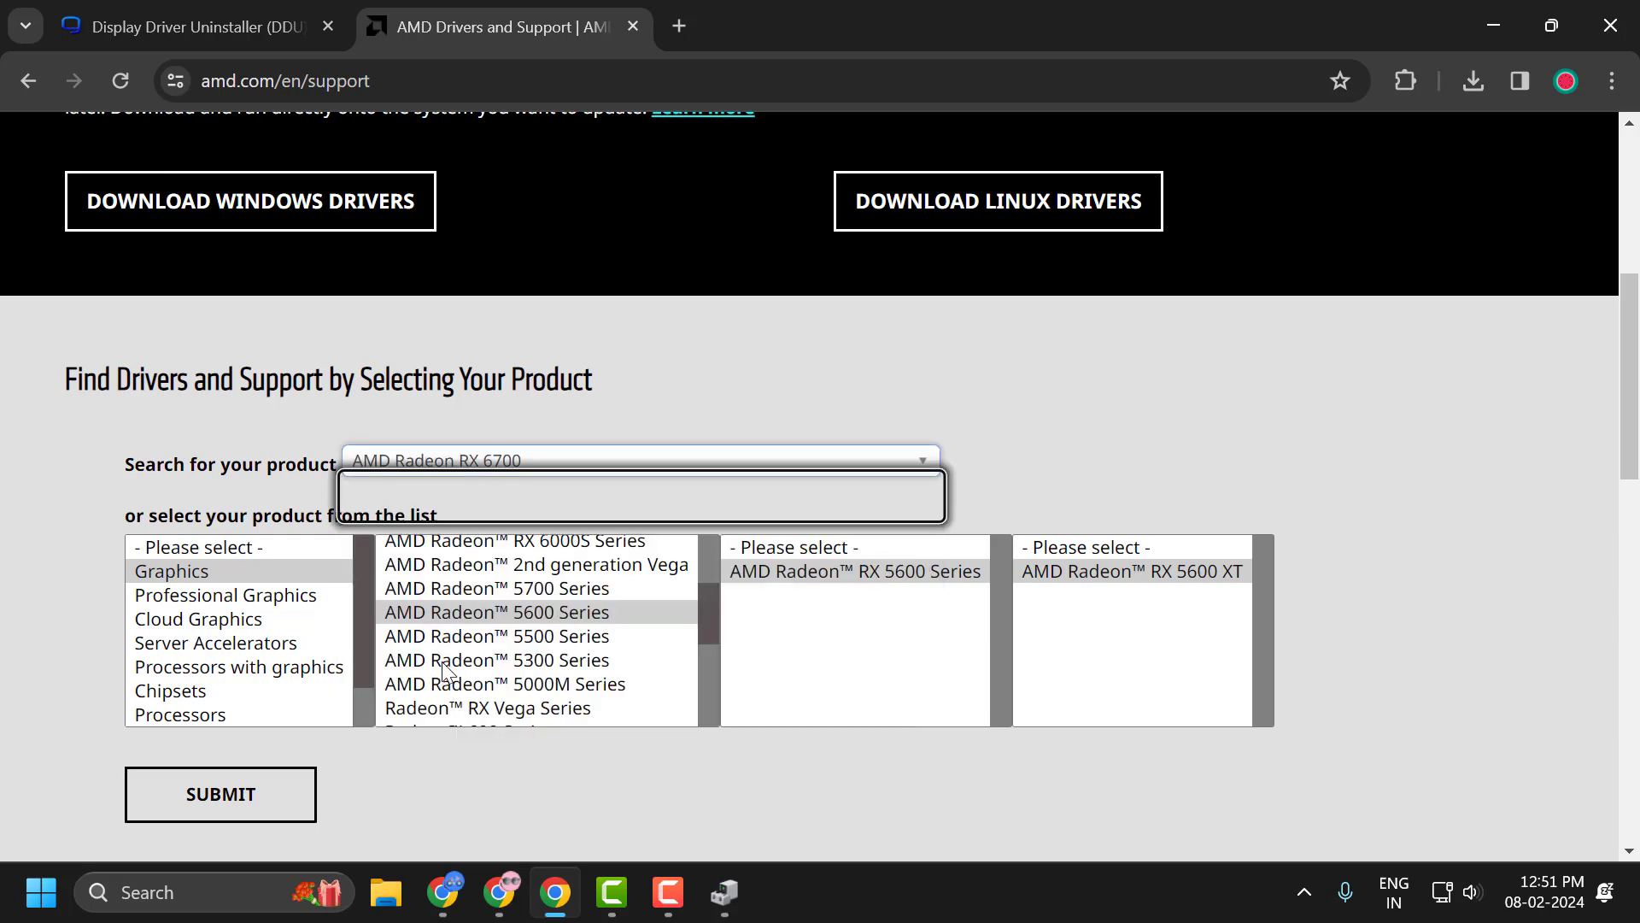
{"action": "left_click", "coordinate": [244, 807]}
{"action": "scroll", "coordinate": [706, 555], "scroll_direction": "down", "scroll_amount": 6}
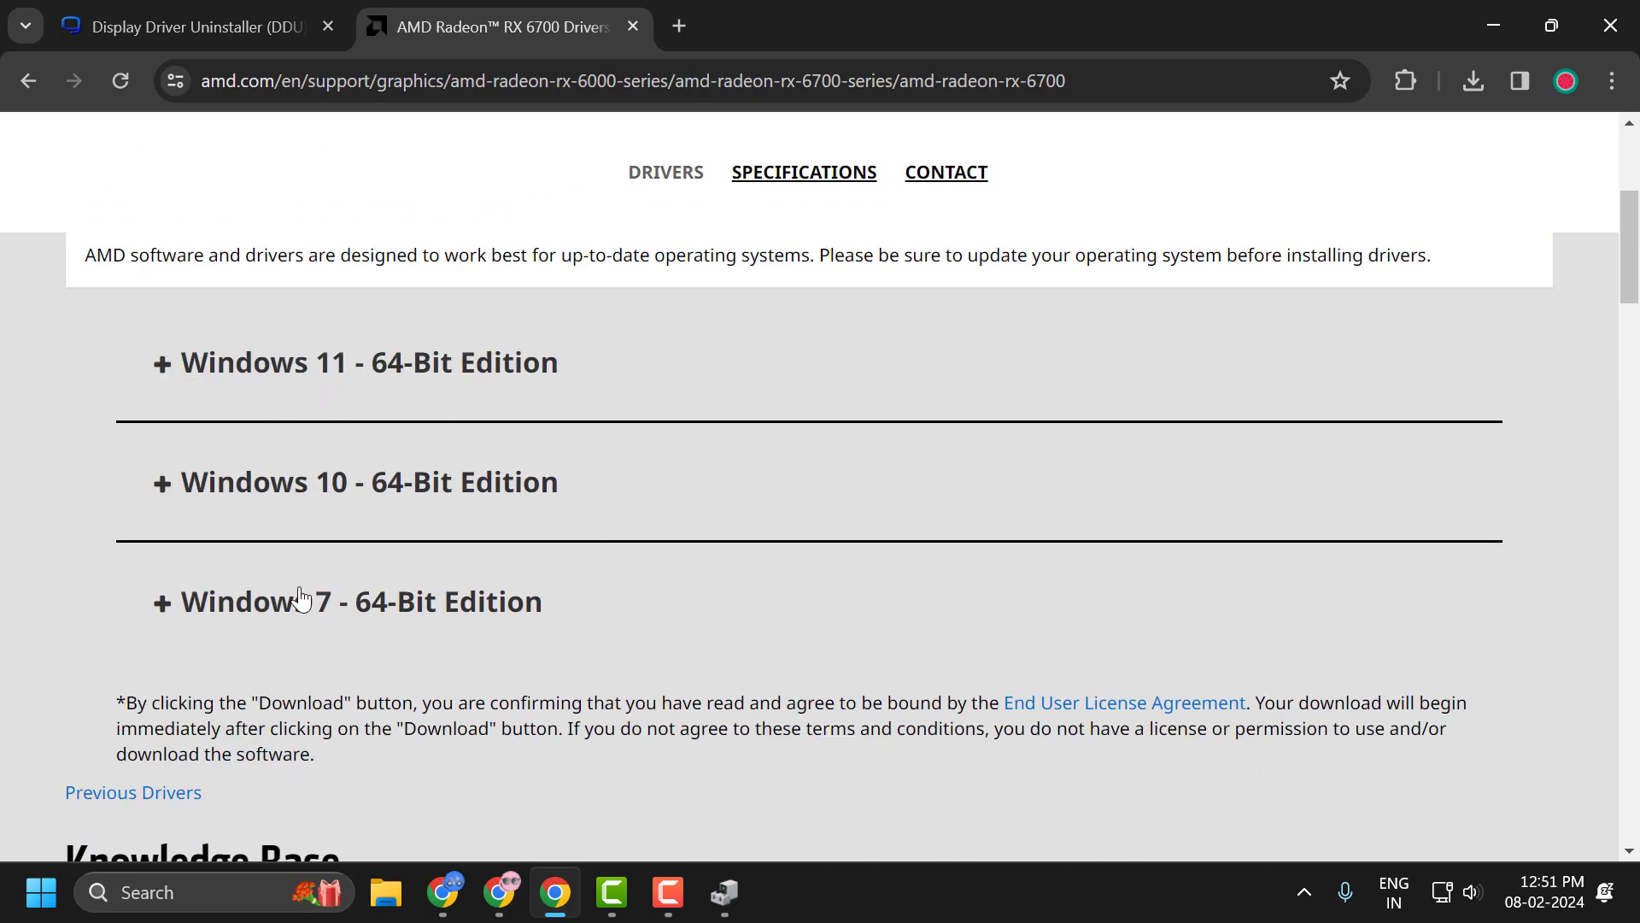
{"action": "scroll", "coordinate": [448, 614], "scroll_direction": "down", "scroll_amount": 2}
{"action": "scroll", "coordinate": [419, 624], "scroll_direction": "up", "scroll_amount": 2}
Step: Under Windows 11 - 64-Bit Edition, download AMD Software: Adrenalin Edition and dismiss the sign-up popup
{"action": "left_click", "coordinate": [207, 392]}
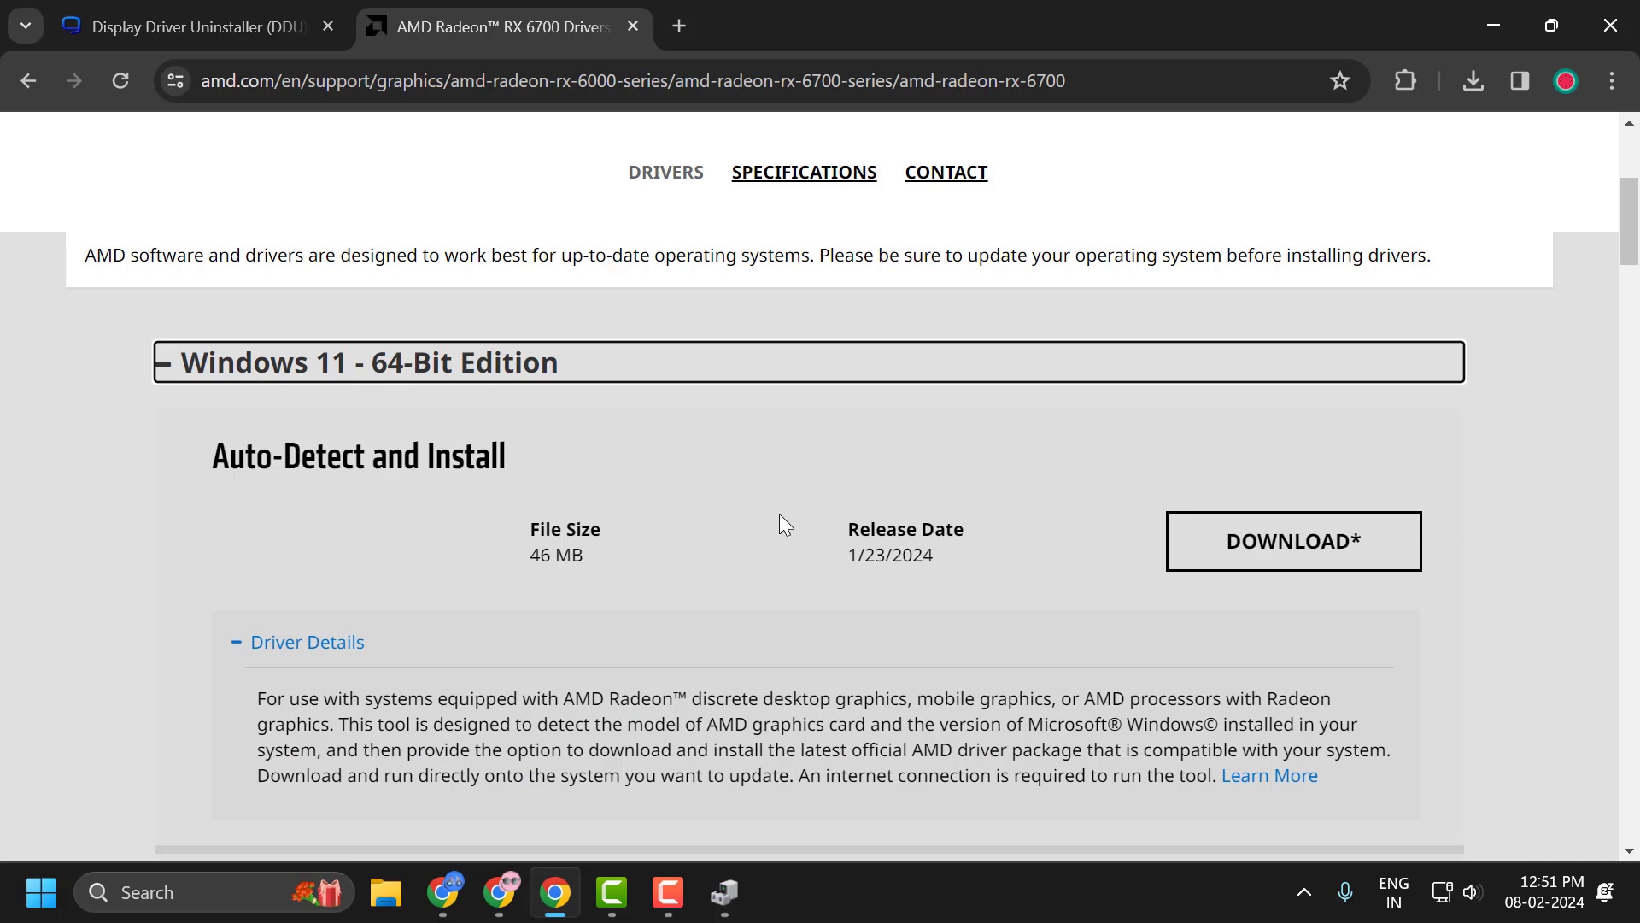
{"action": "scroll", "coordinate": [495, 560], "scroll_direction": "down", "scroll_amount": 5}
{"action": "scroll", "coordinate": [607, 575], "scroll_direction": "up", "scroll_amount": 3}
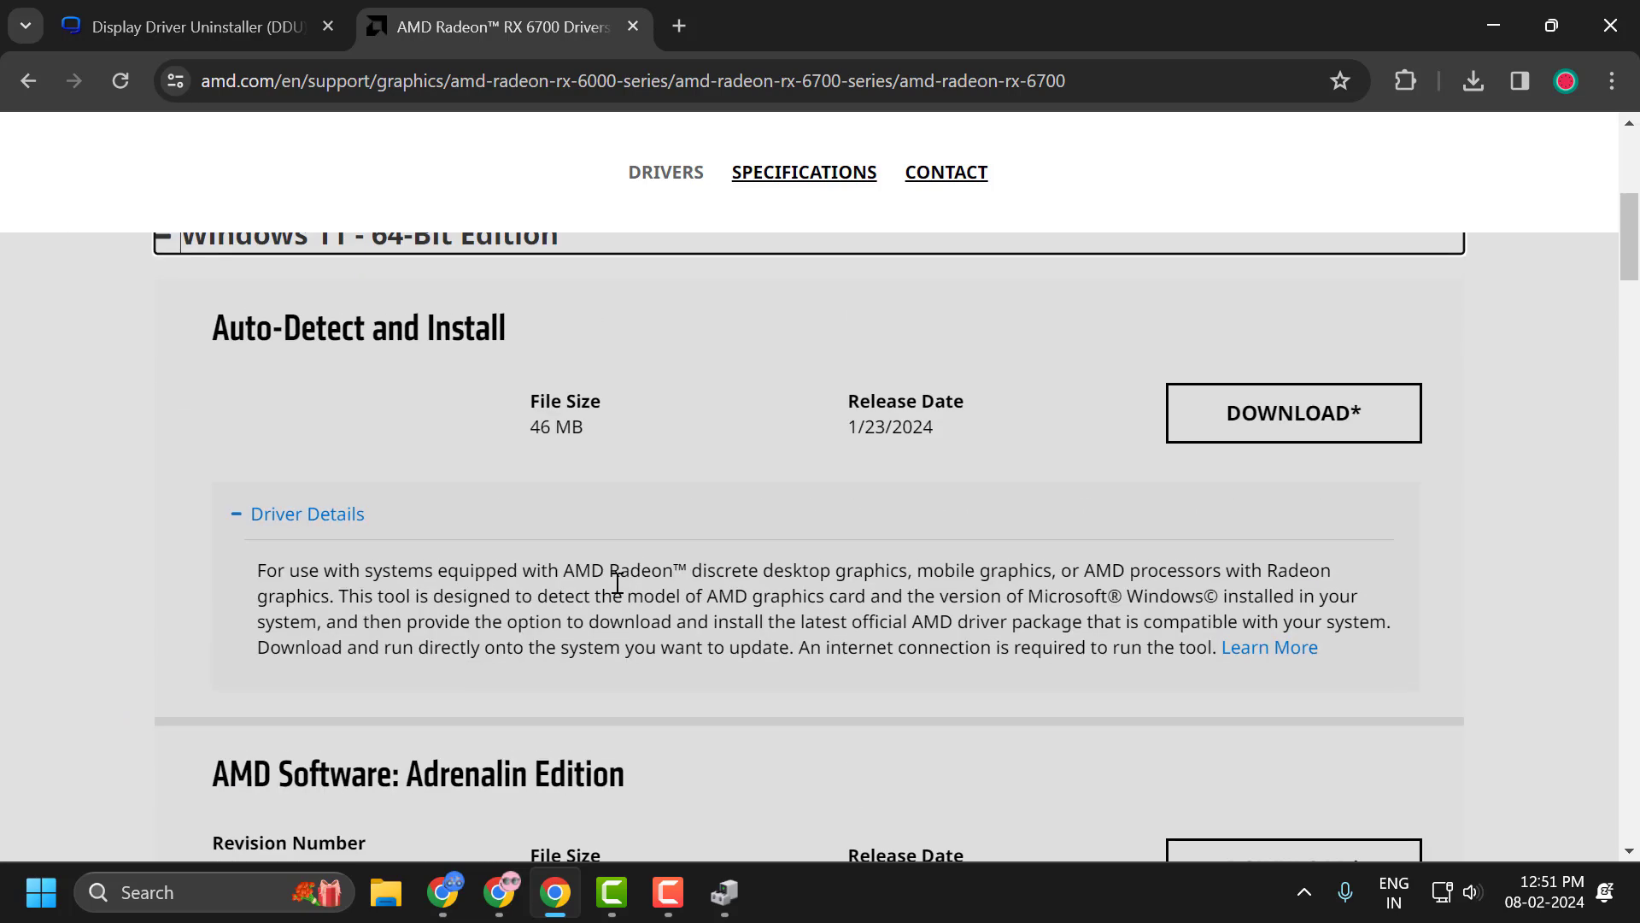
{"action": "scroll", "coordinate": [414, 533], "scroll_direction": "down", "scroll_amount": 3}
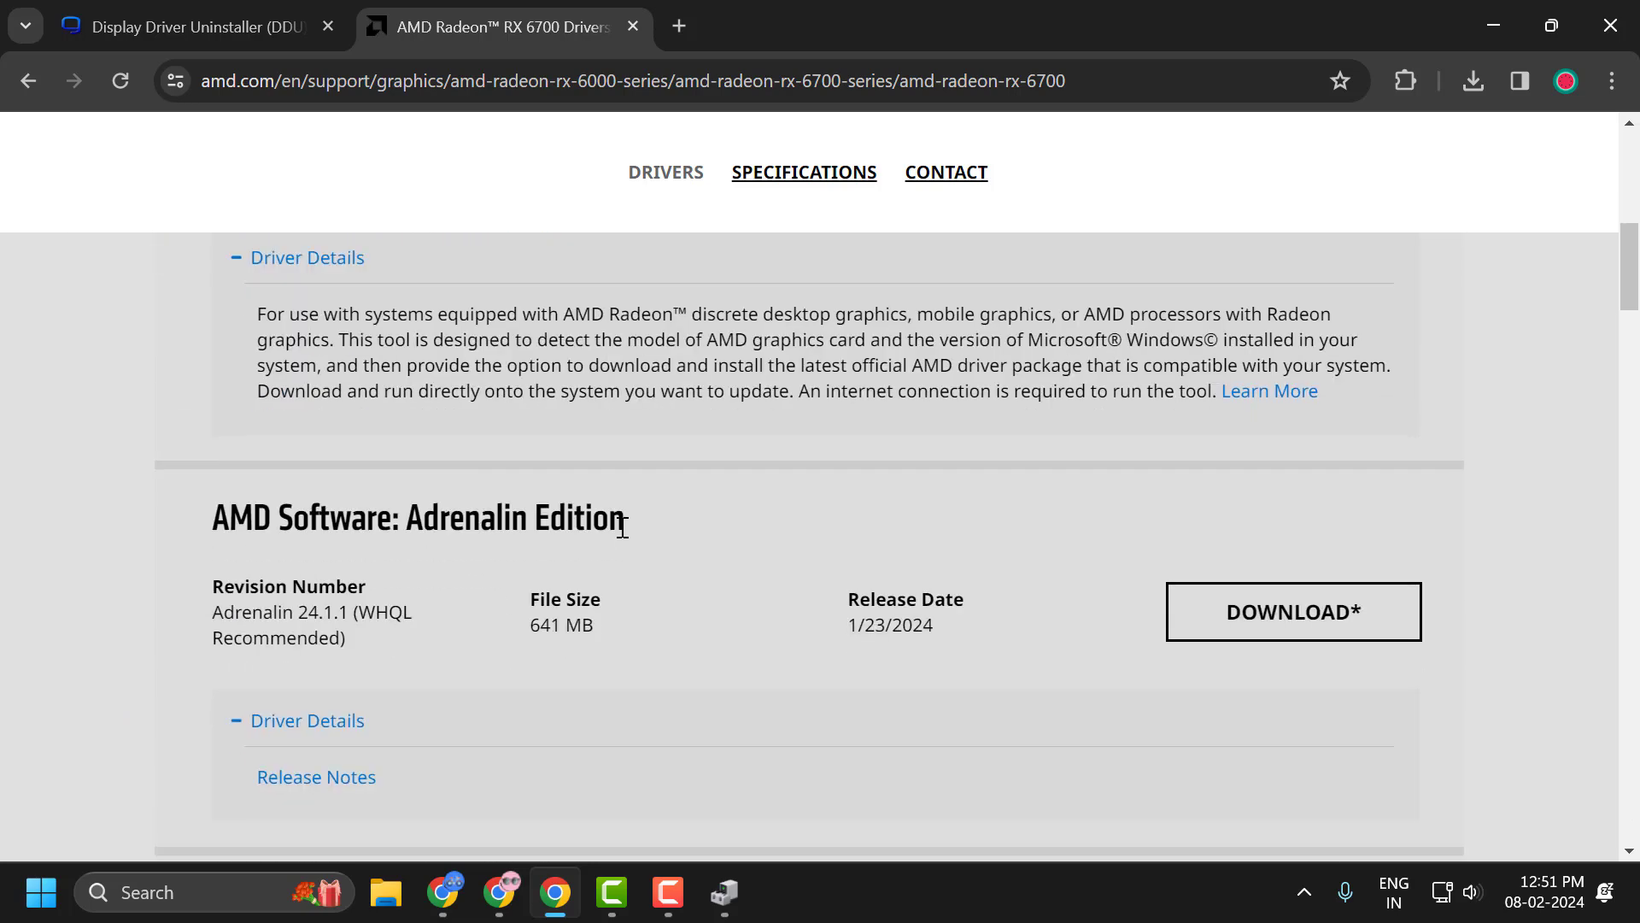
{"action": "left_click", "coordinate": [1307, 628]}
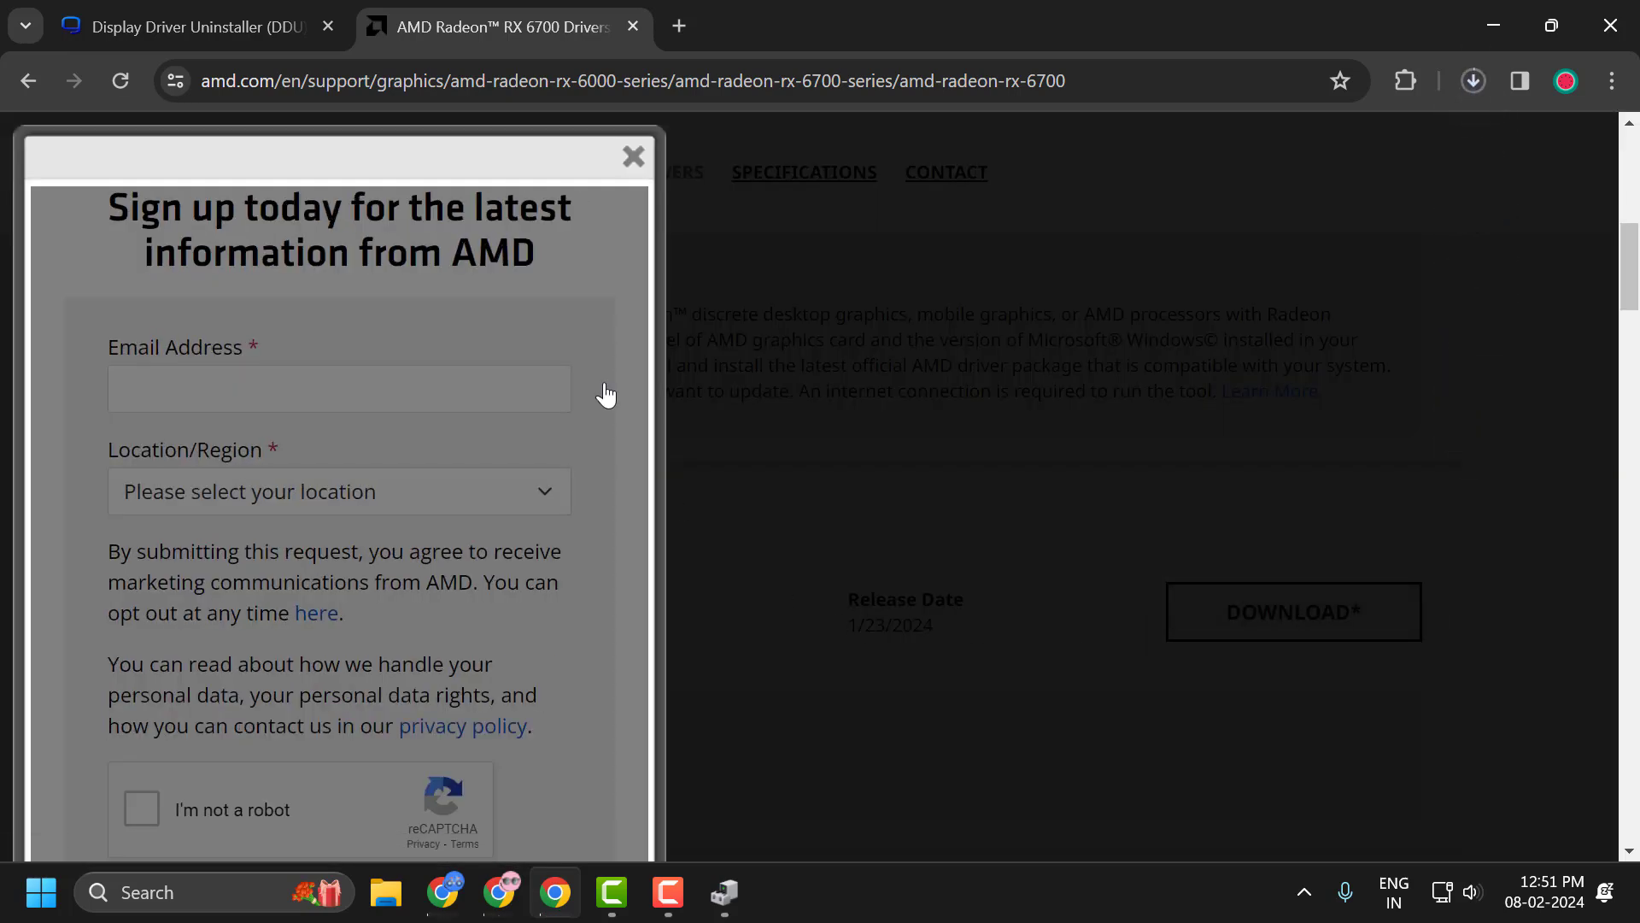
{"action": "left_click", "coordinate": [633, 157]}
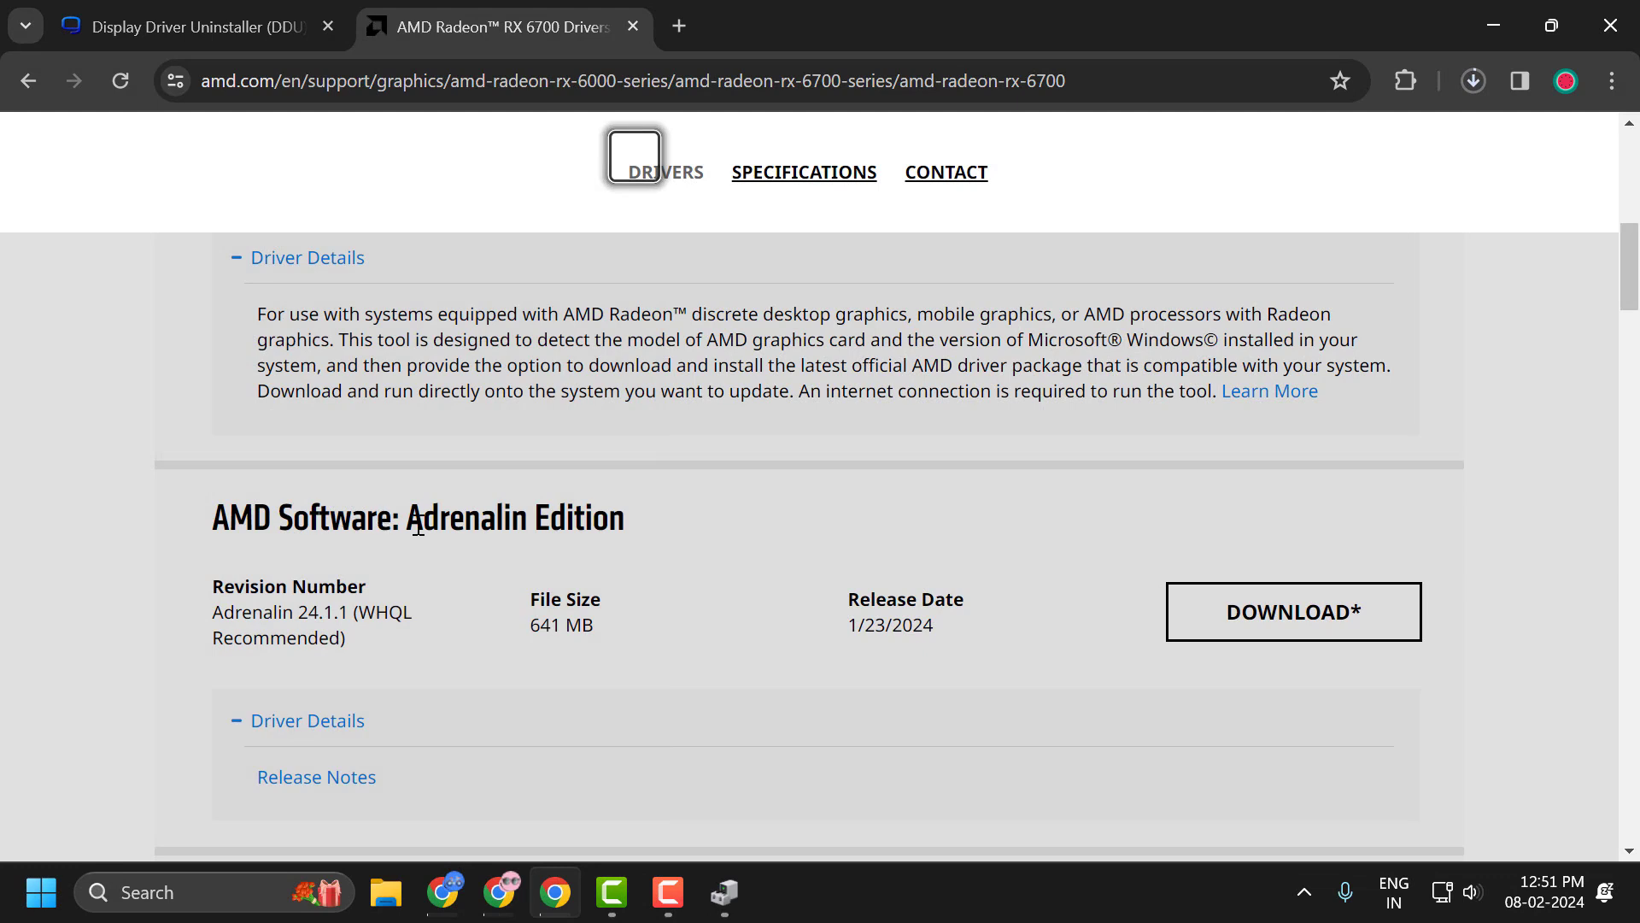
Step: Check the Adrenalin 24.1.1 download's progress in the browser, then minimize Chrome to the desktop
{"action": "left_click_drag", "start_coordinate": [446, 518], "coordinate": [759, 530]}
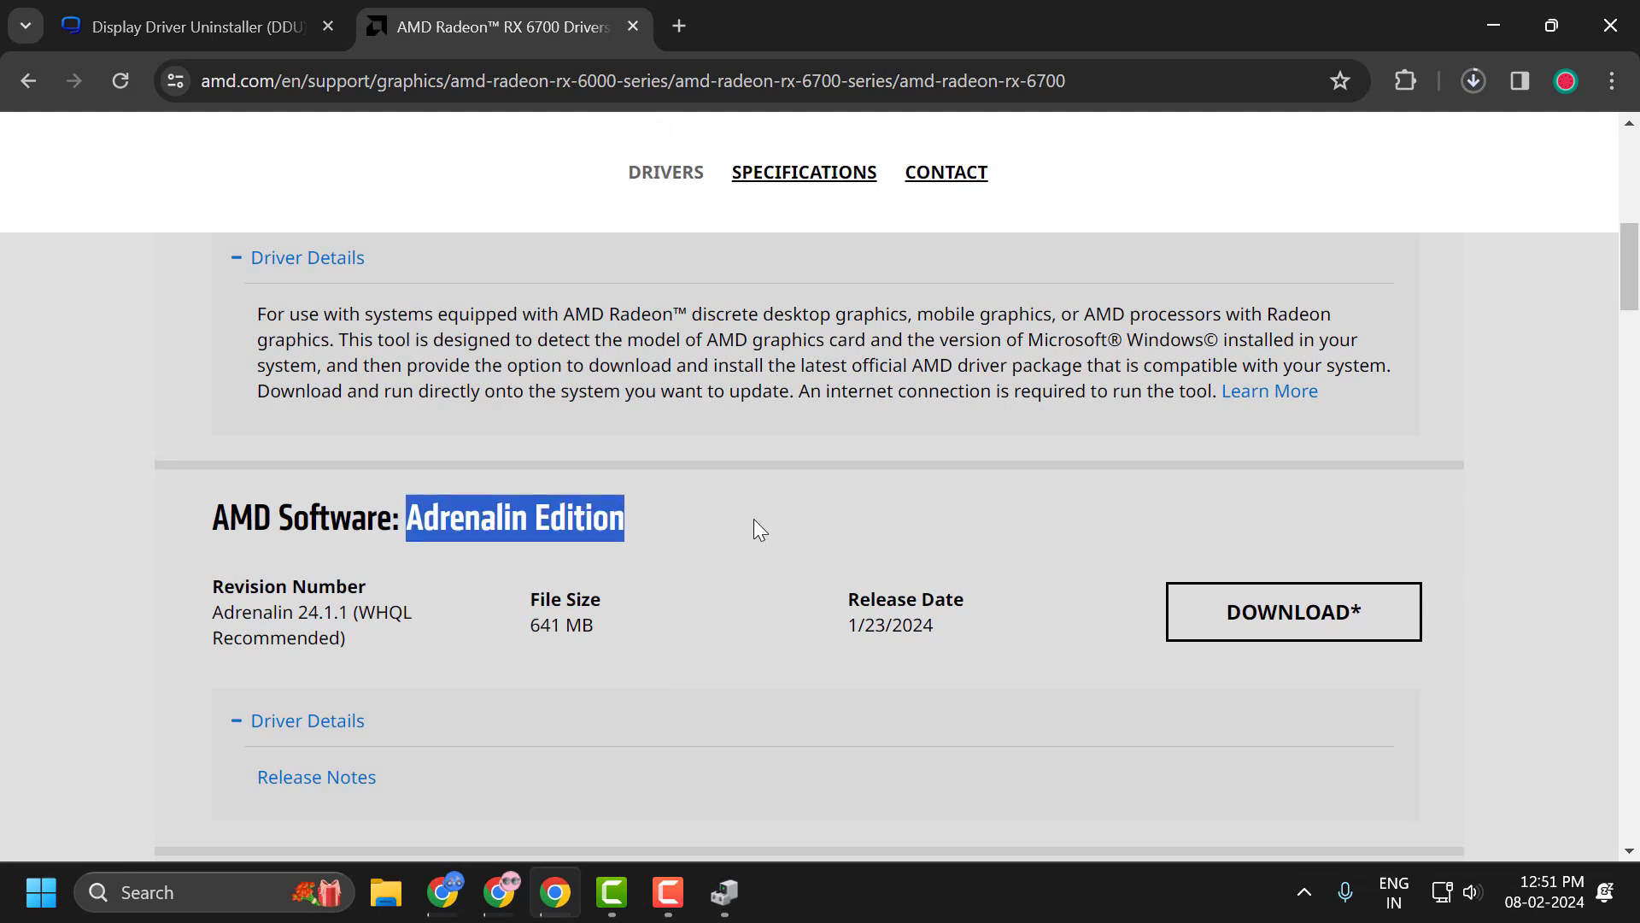
{"action": "left_click", "coordinate": [683, 542]}
{"action": "left_click", "coordinate": [1471, 82]}
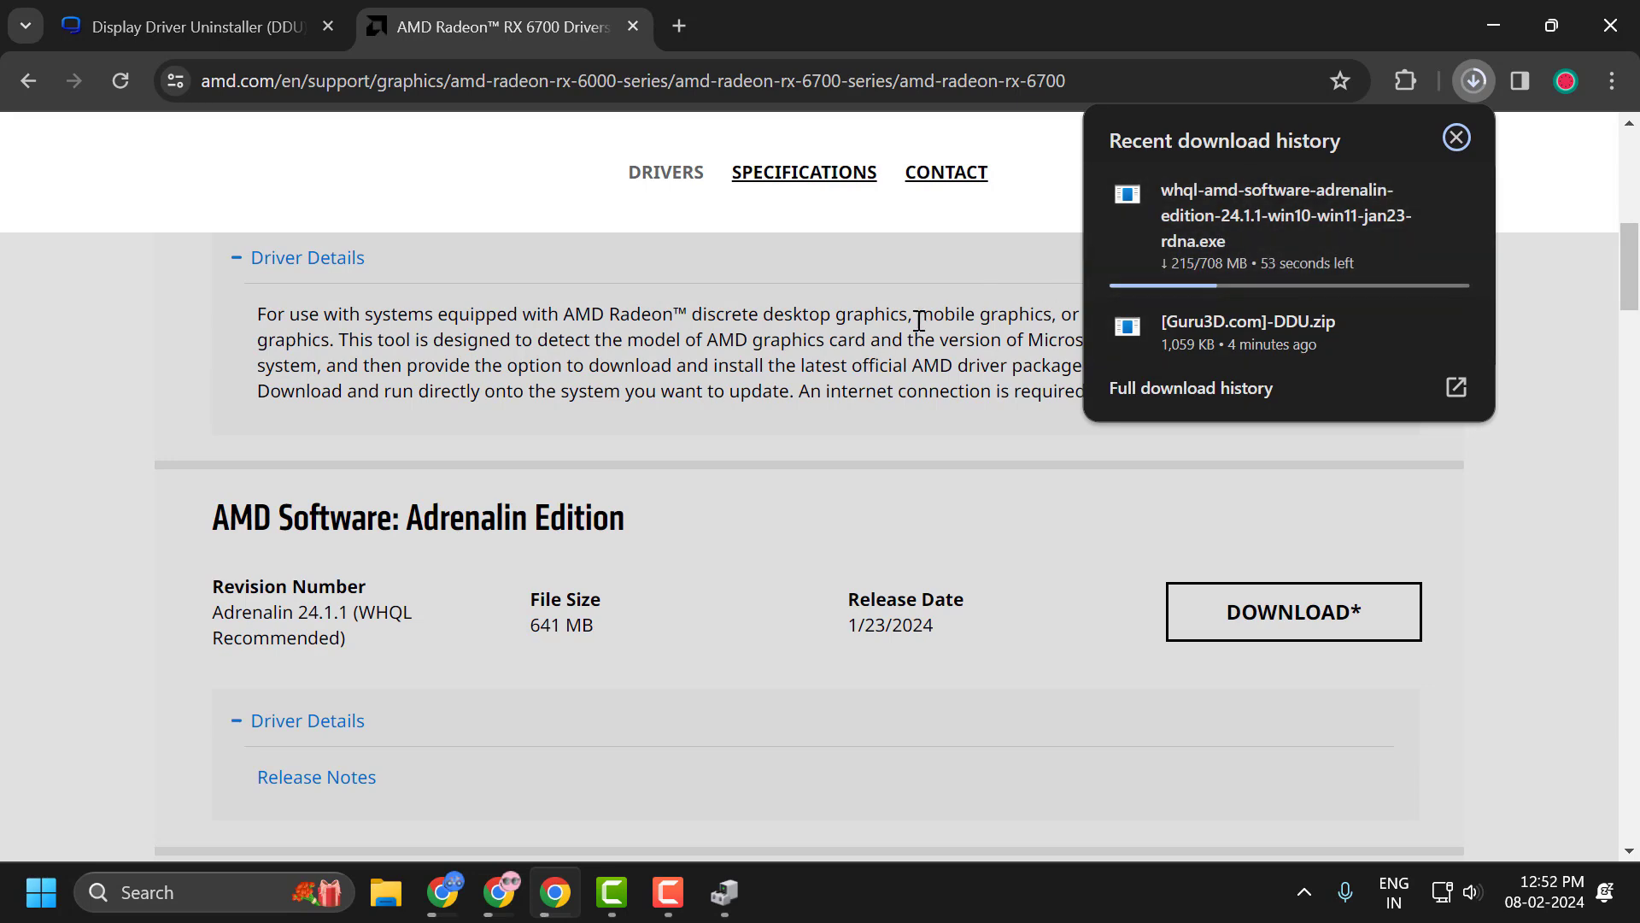
{"action": "left_click", "coordinate": [1494, 24]}
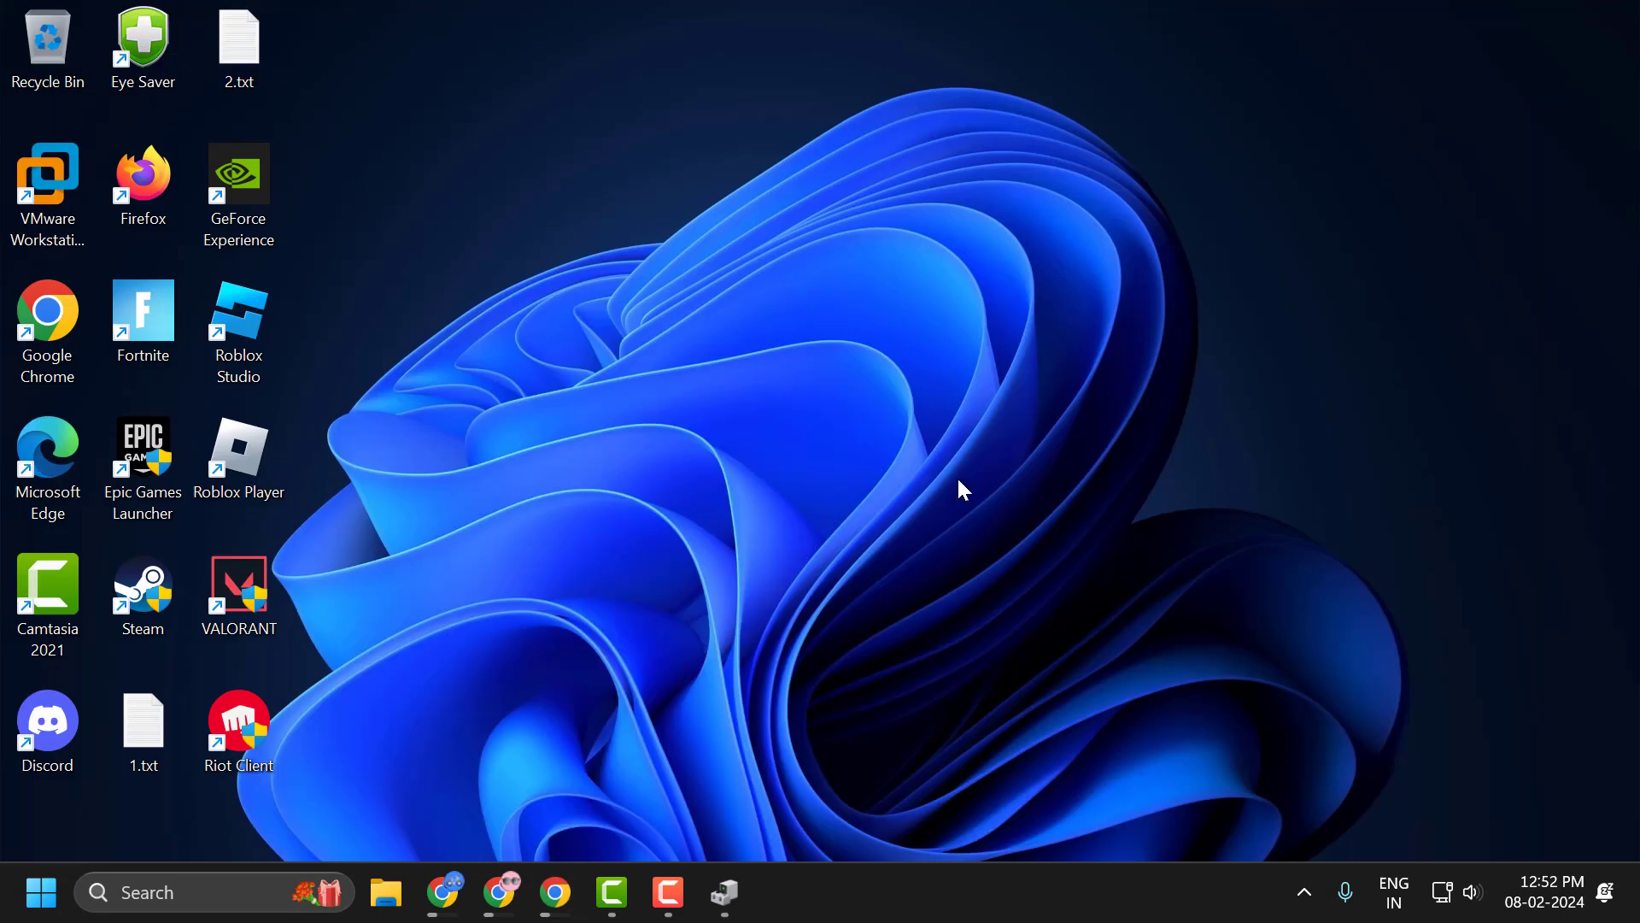